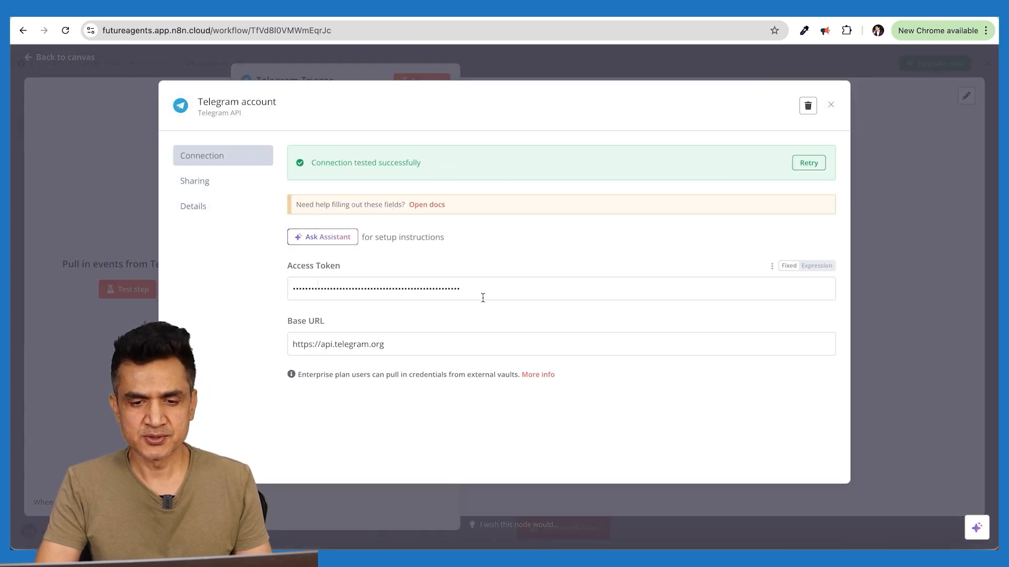
- Close the Telegram credential settings, return to the canvas and start a test run of the Telegram Trigger node
click(831, 107)
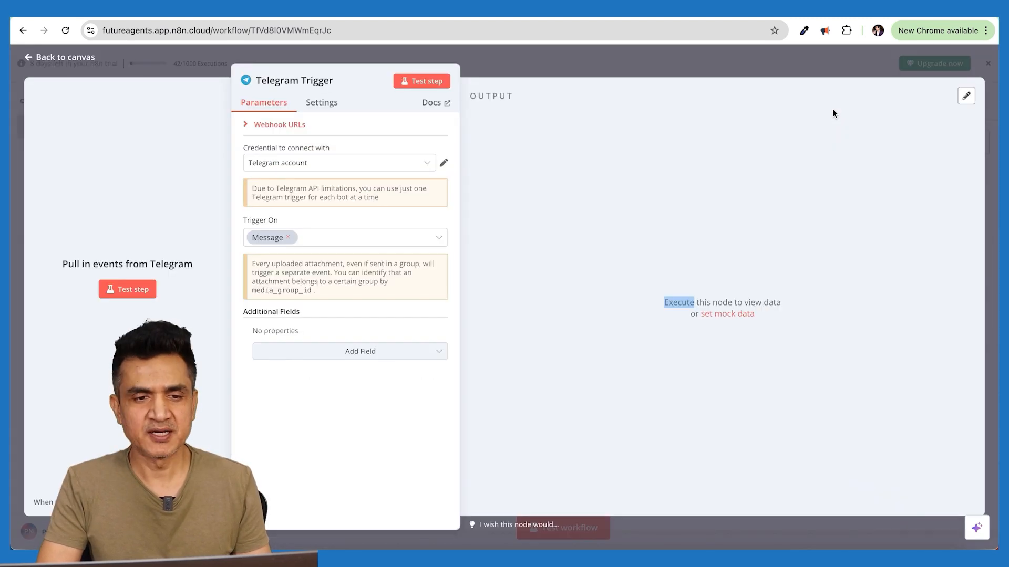
click(27, 55)
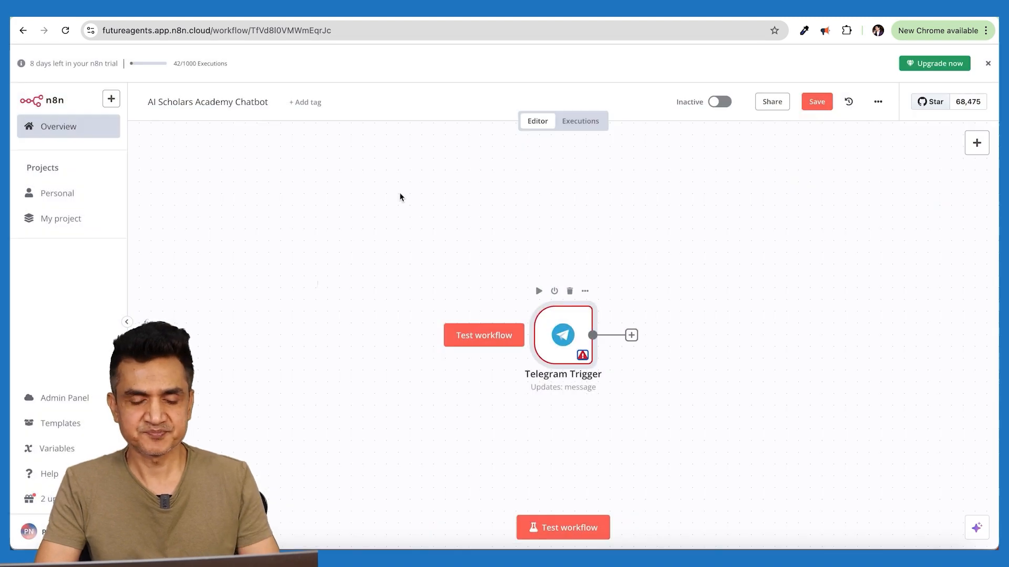
scroll(384, 298, right, 3)
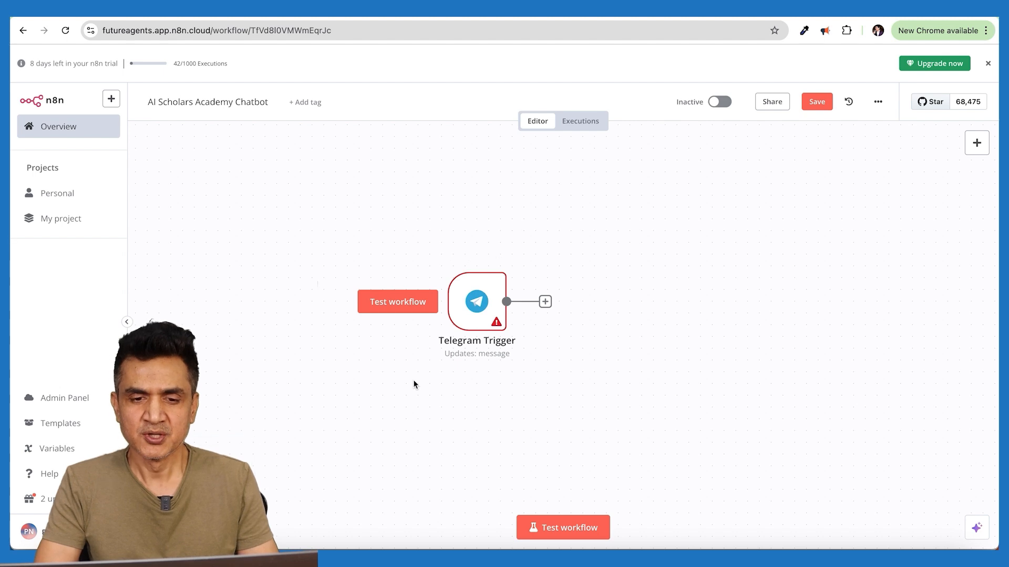
mouse_move(440, 348)
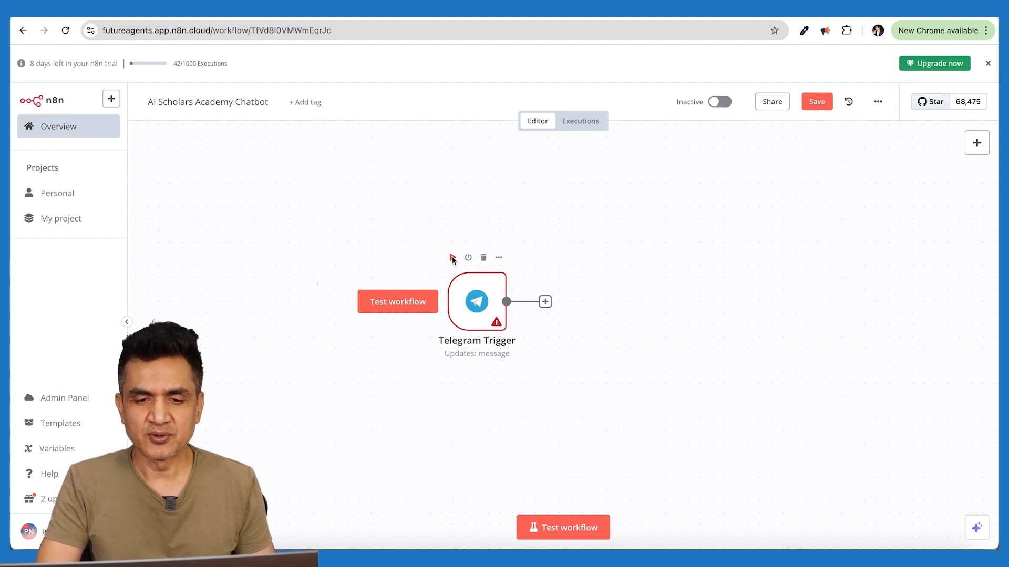
click(452, 257)
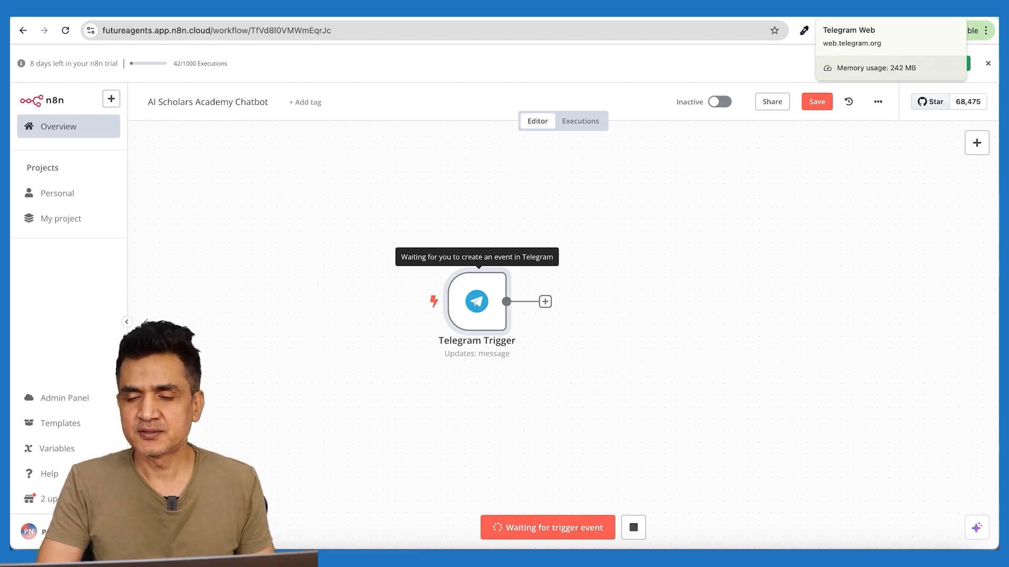
- Switch to Telegram Web, open the new bot's chat from the t.me/ai_scholars_academy_bot link in BotFather's message and start the bot
click(861, 9)
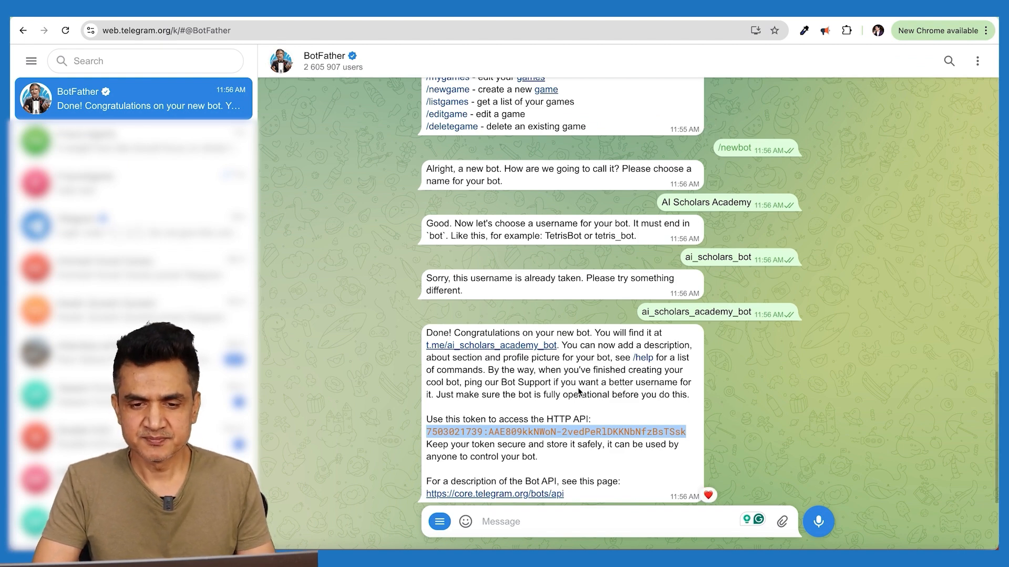
click(466, 376)
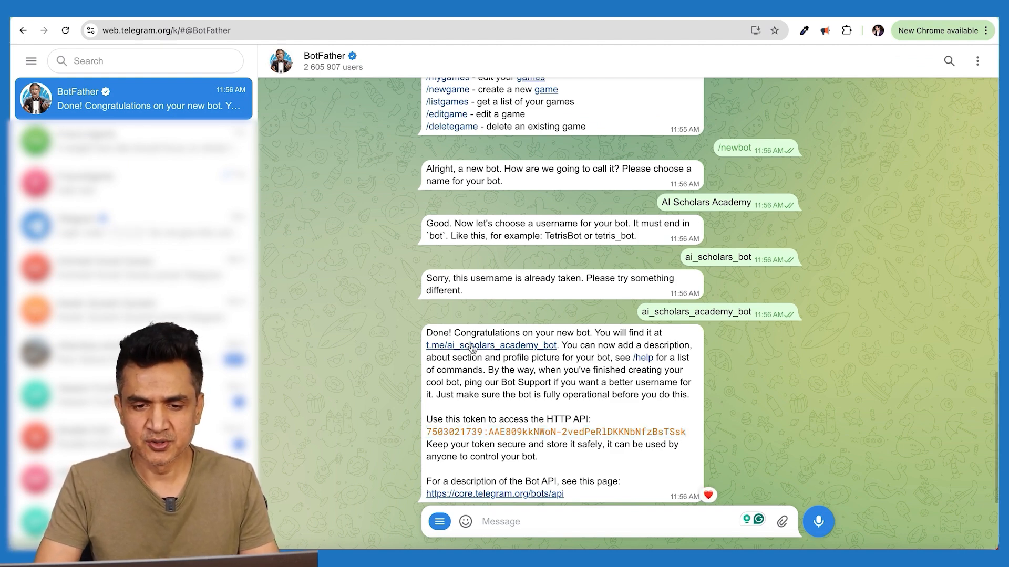
click(472, 346)
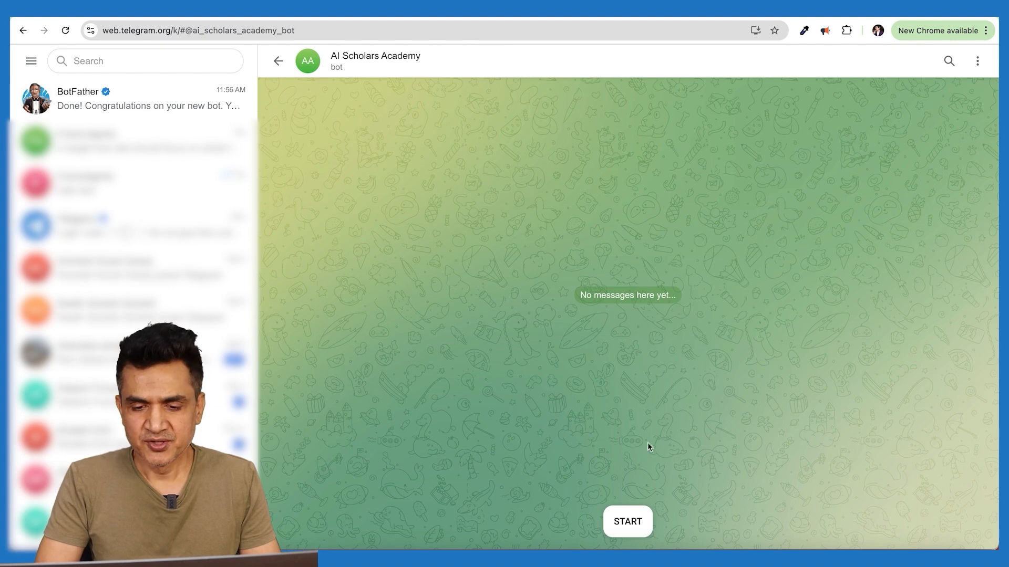
click(623, 522)
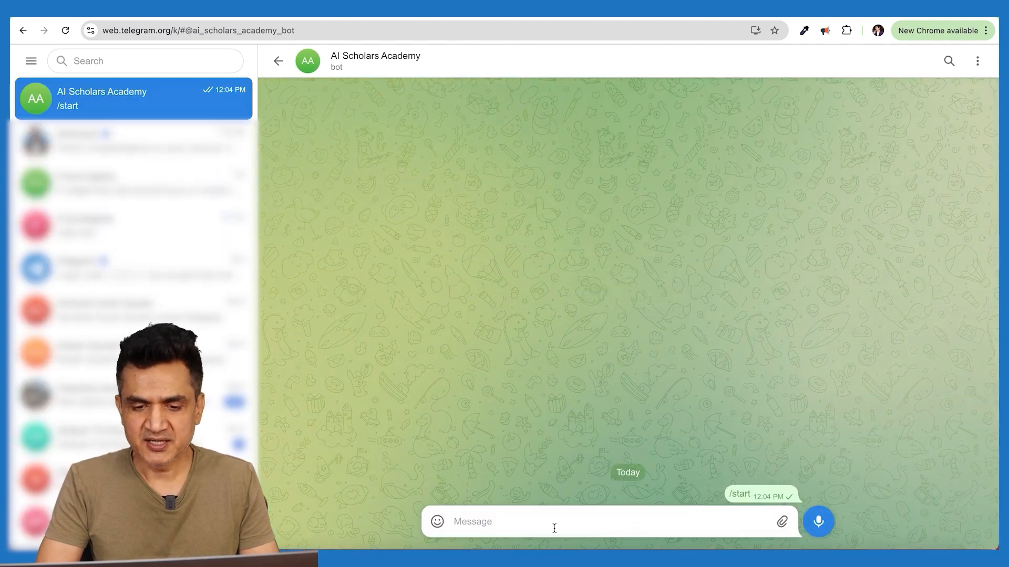
- Send the message "Hi testing" to the AI Scholars Academy bot
text(Hi)
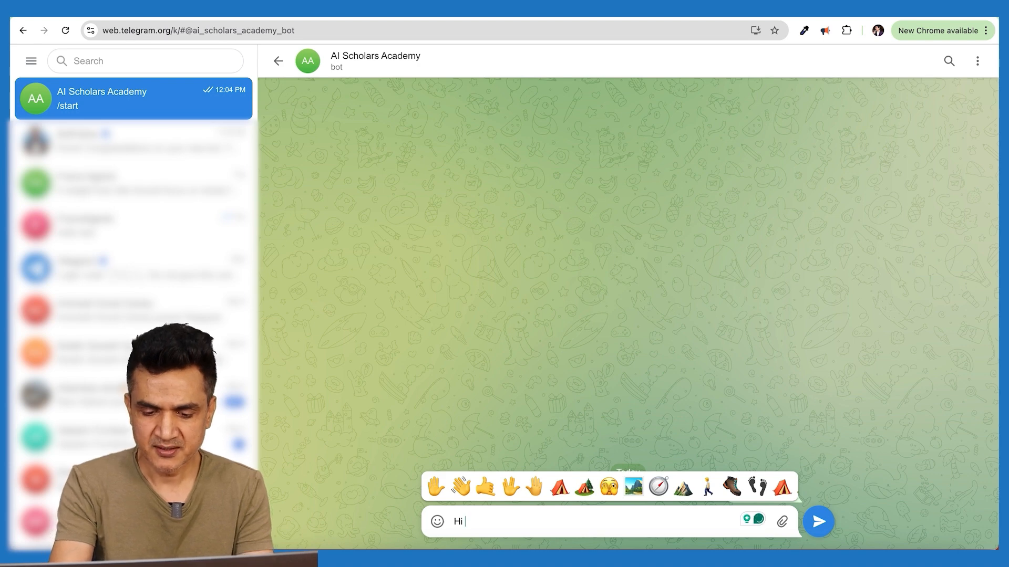
text( tesing)
key(BackSpace)
key(BackSpace)
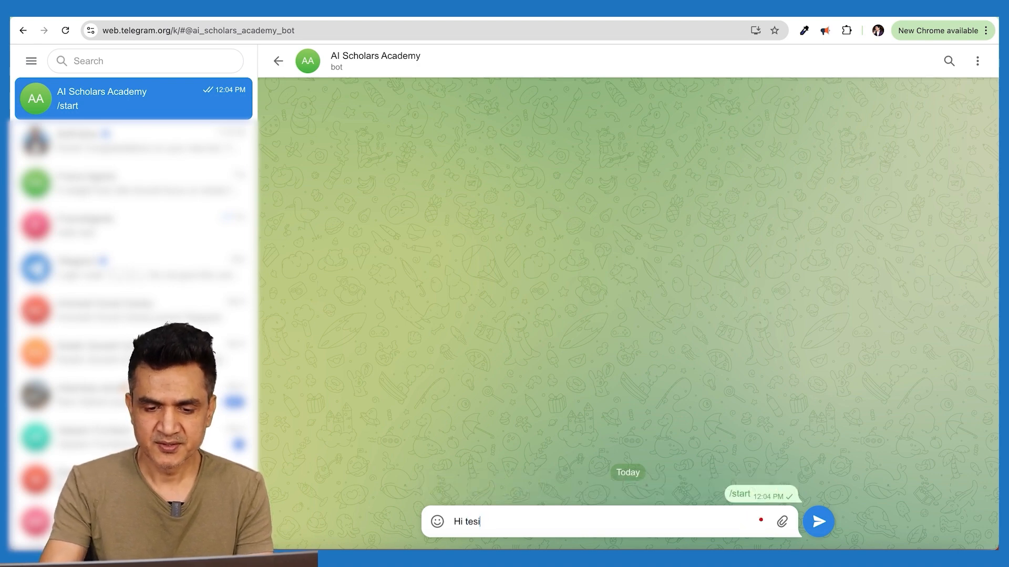
text(ting)
key(Return)
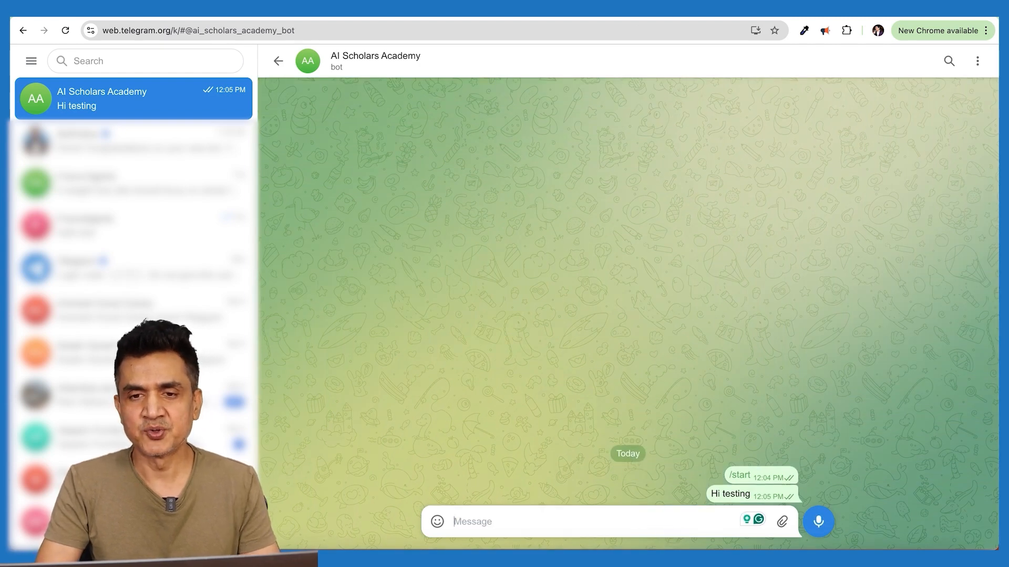
- Return to the n8n workflow and examine the Telegram Trigger node's output data, then go back to the canvas
key(ctrl+Tab)
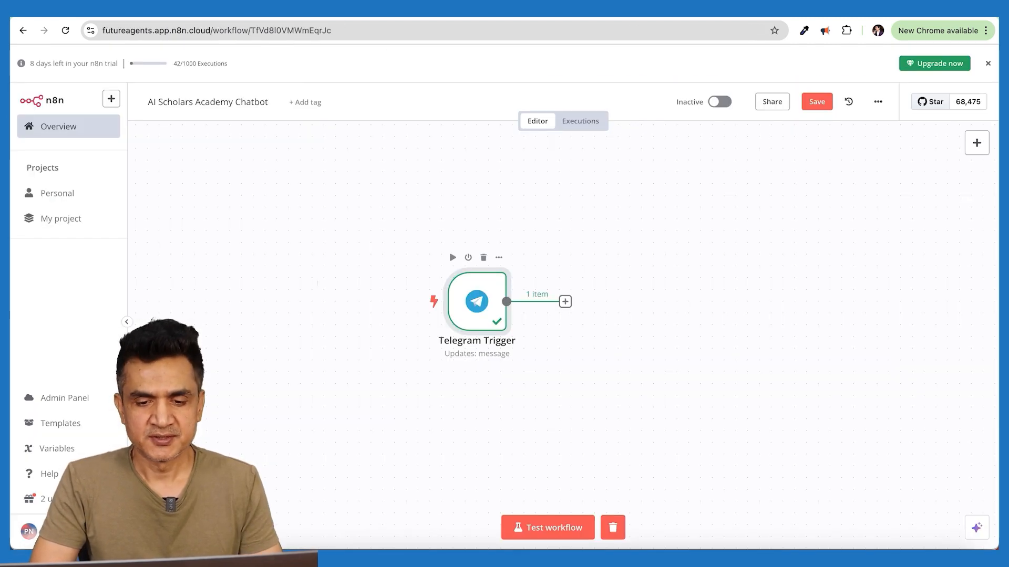
mouse_move(517, 317)
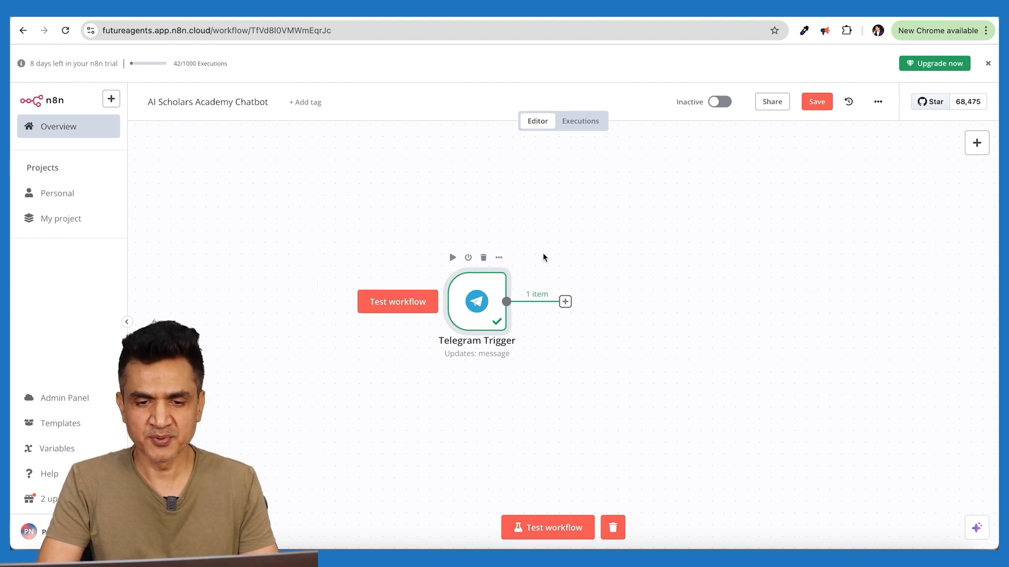
double_click(494, 282)
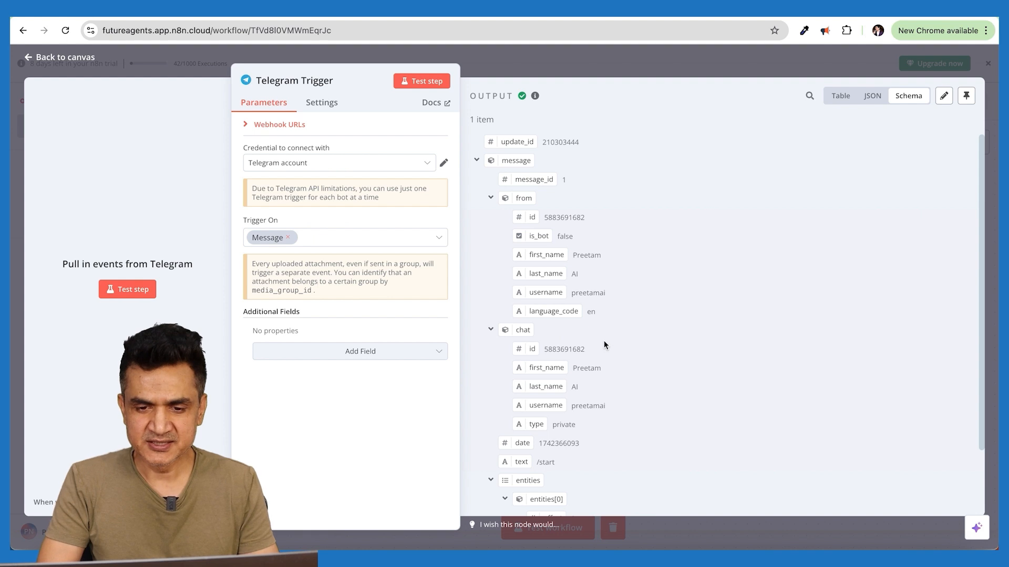
scroll(604, 345, down, 3)
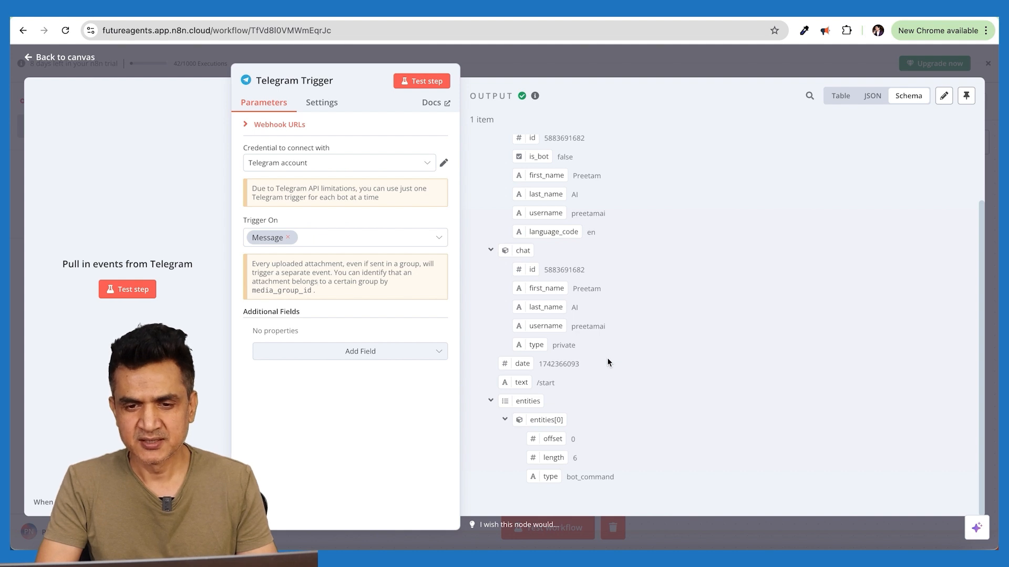
scroll(608, 362, up, 3)
scroll(608, 363, down, 3)
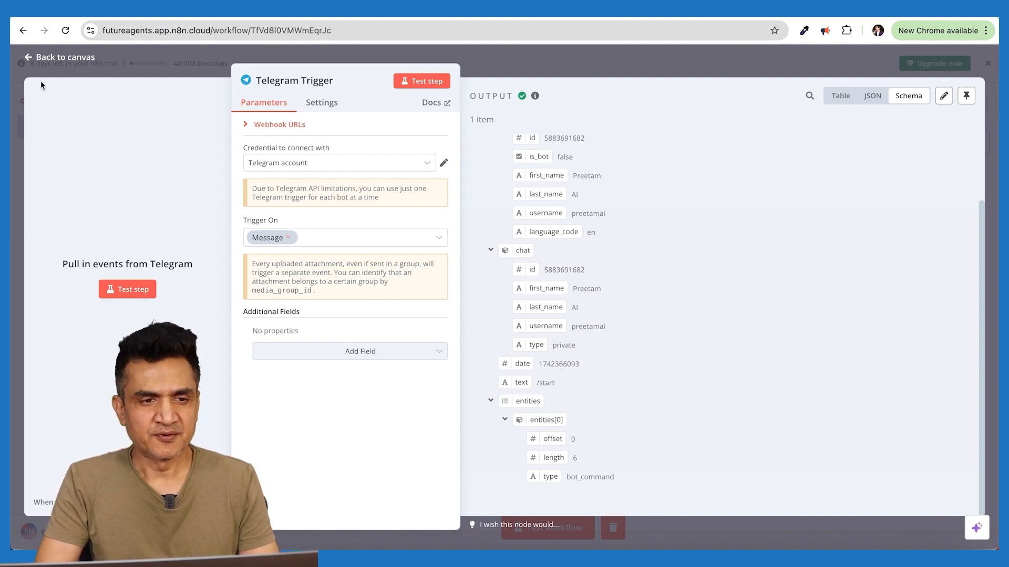
click(29, 56)
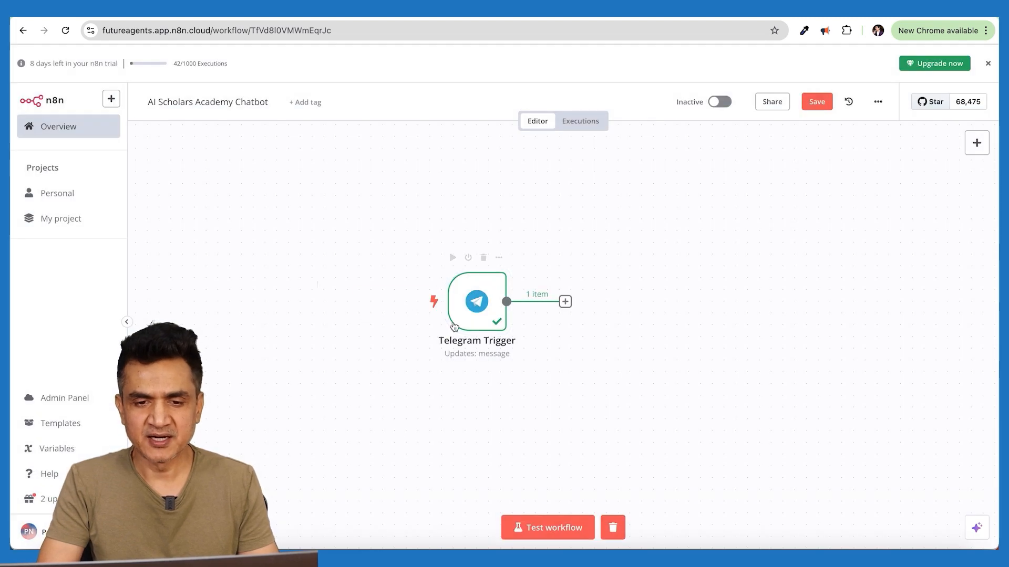
- Test the workflow again and check the message text in the Telegram Trigger's output
click(535, 528)
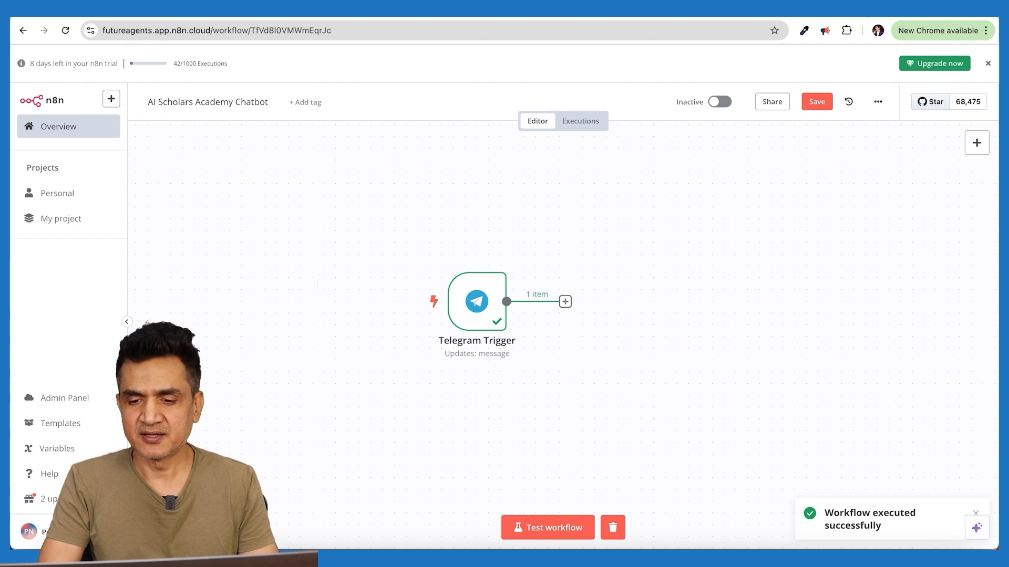
click(484, 291)
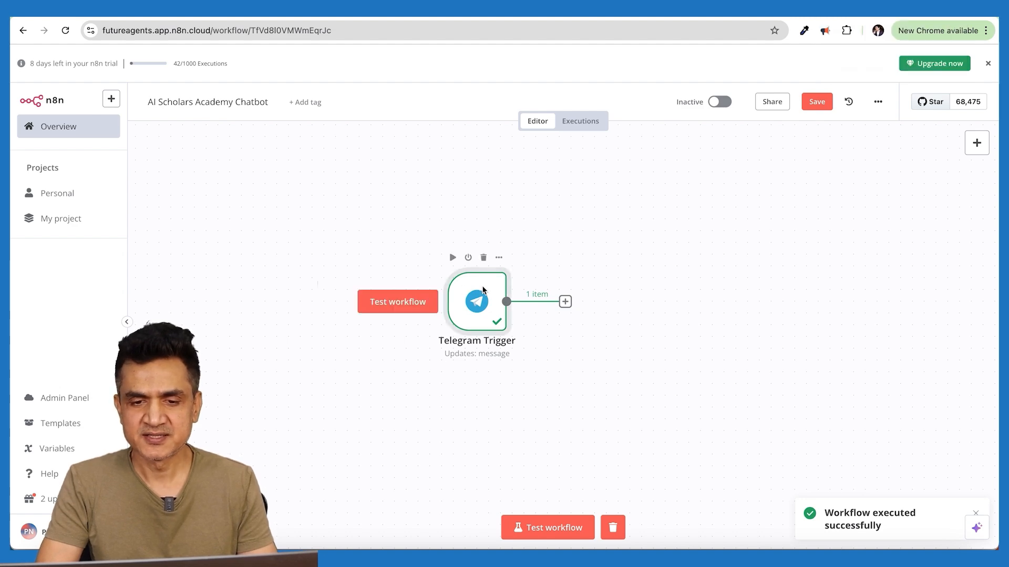
double_click(483, 290)
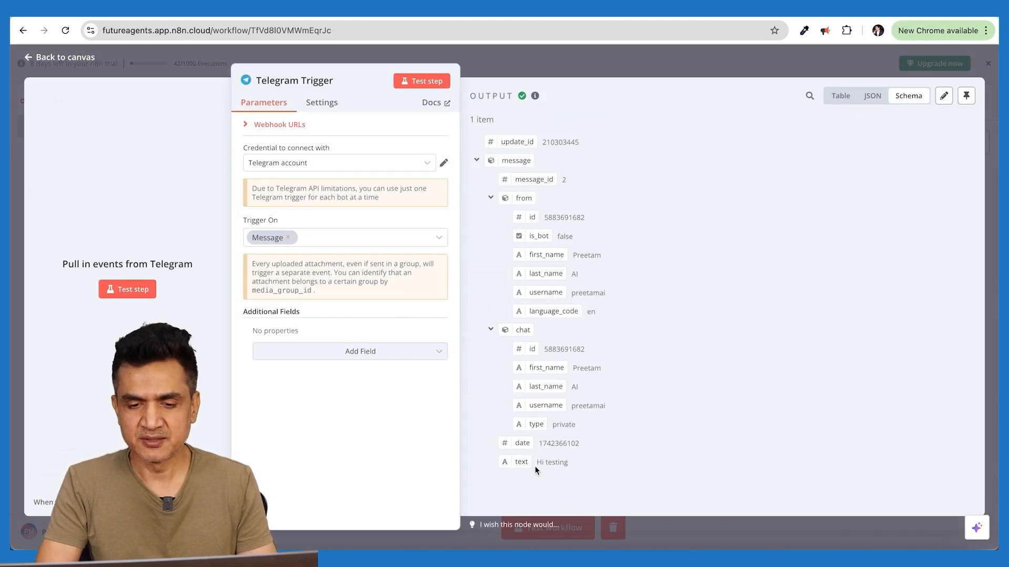
drag(571, 465, 536, 464)
click(692, 418)
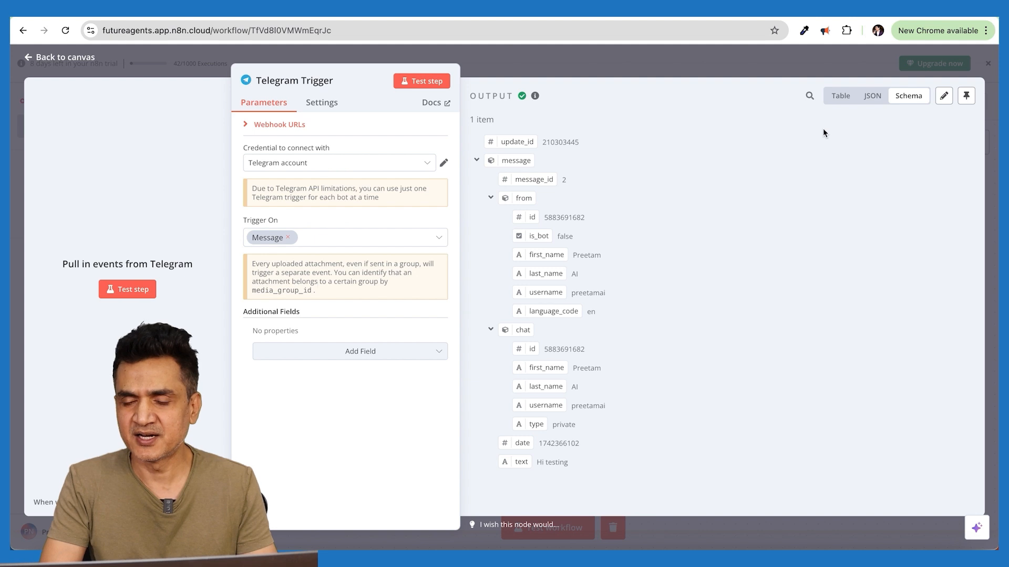
- Compare the Table, JSON and Schema views of the trigger output, ending on JSON, and return to the canvas
click(839, 97)
click(873, 100)
click(915, 102)
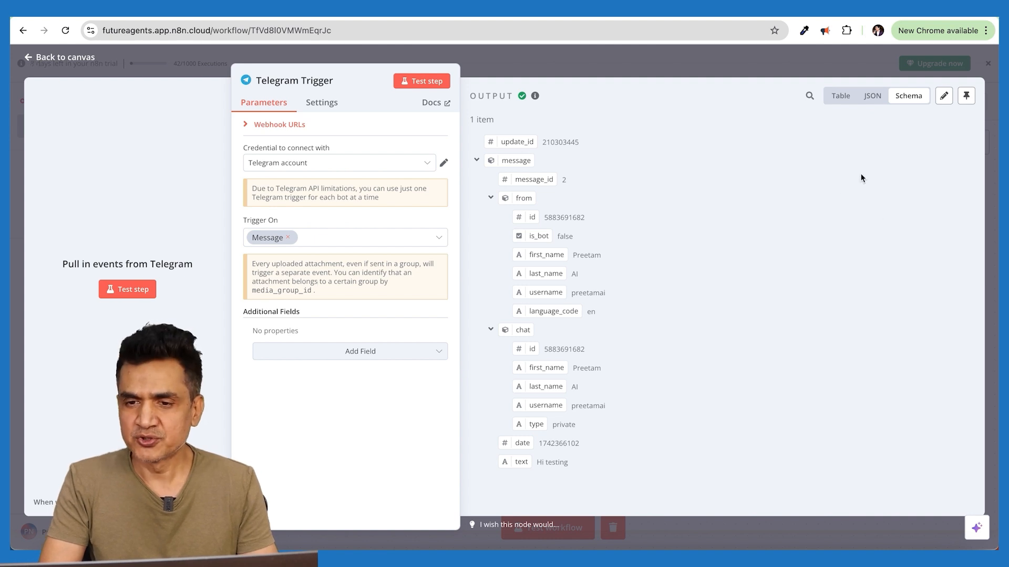
click(870, 100)
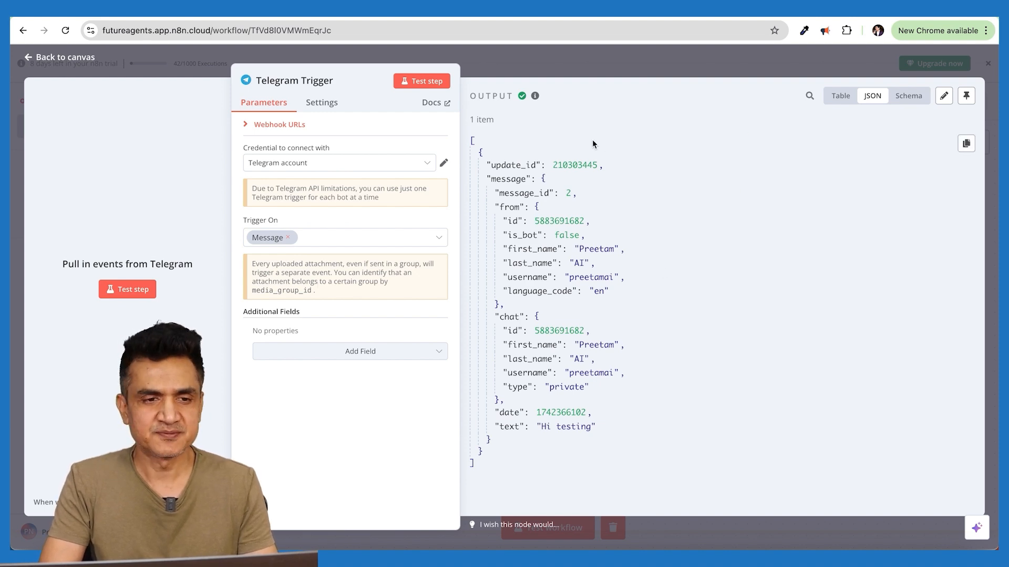
click(30, 59)
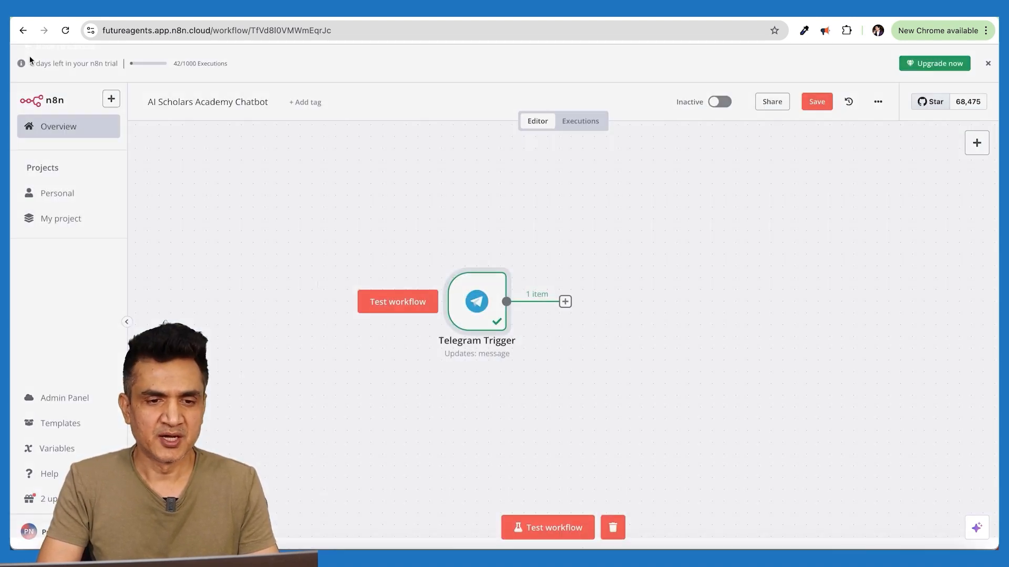
- Start adding a node after the Telegram Trigger and search the available nodes for "chat"
scroll(546, 249, right, 1)
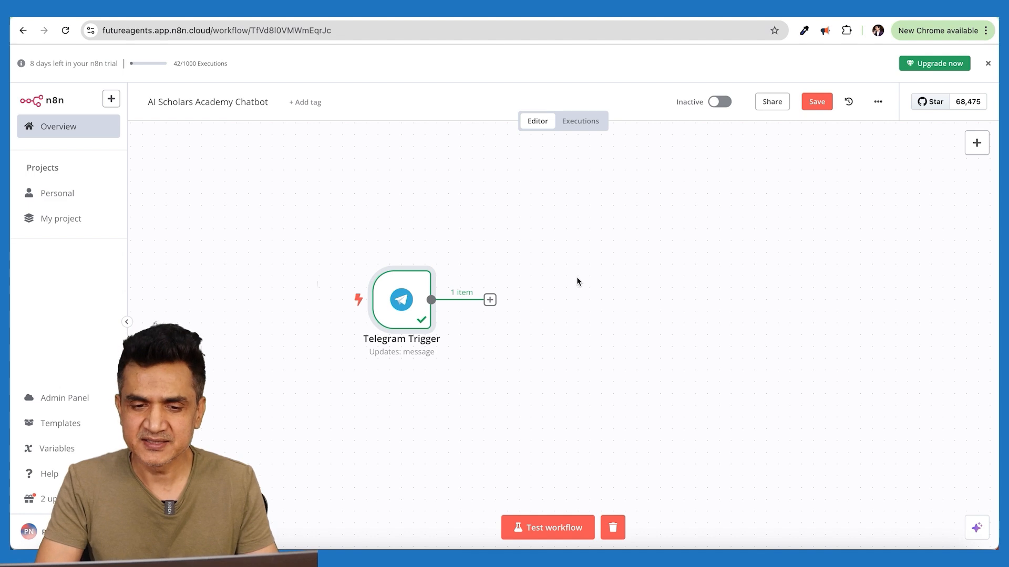
scroll(370, 306, right, 3)
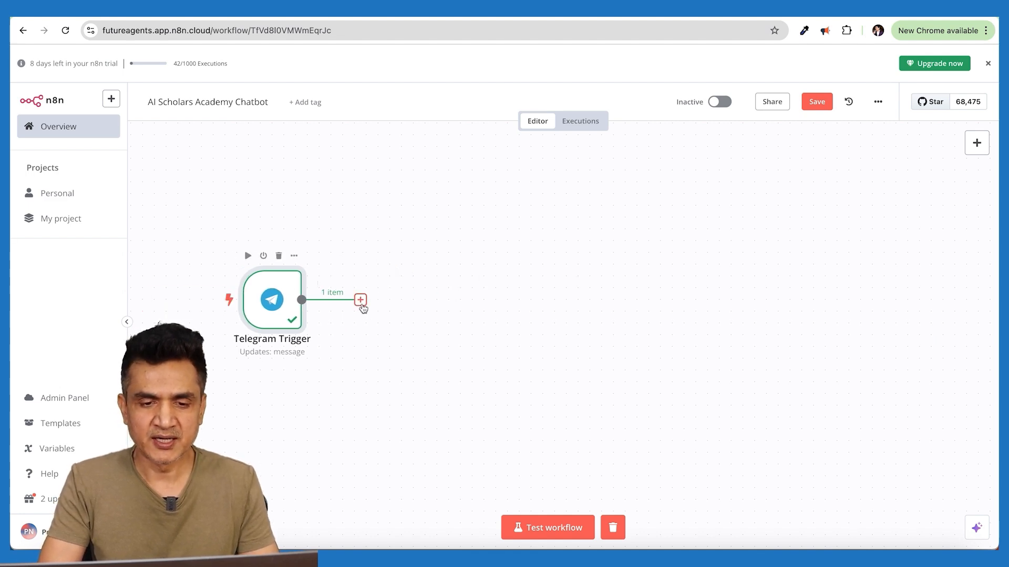
click(361, 301)
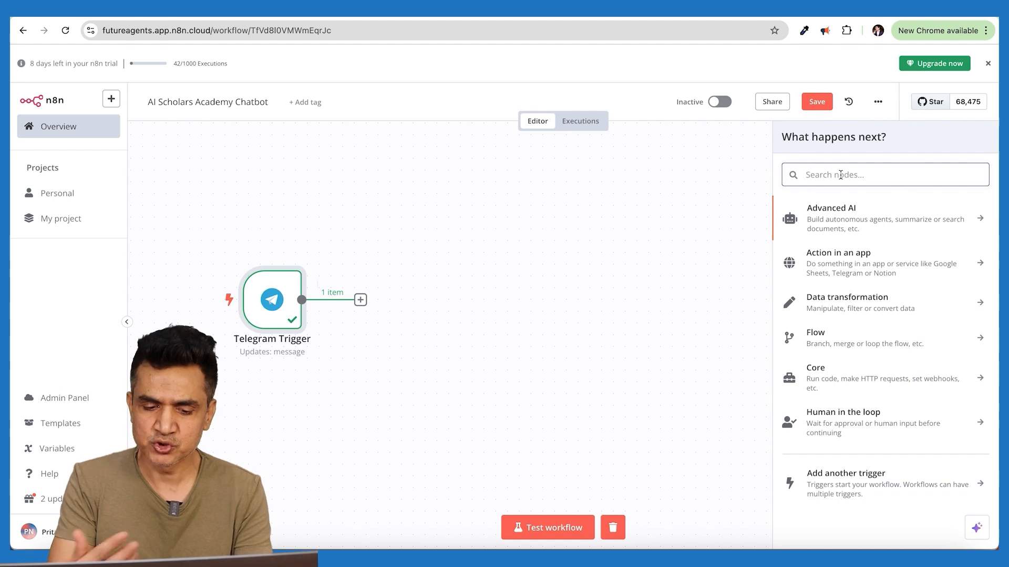
text(chat)
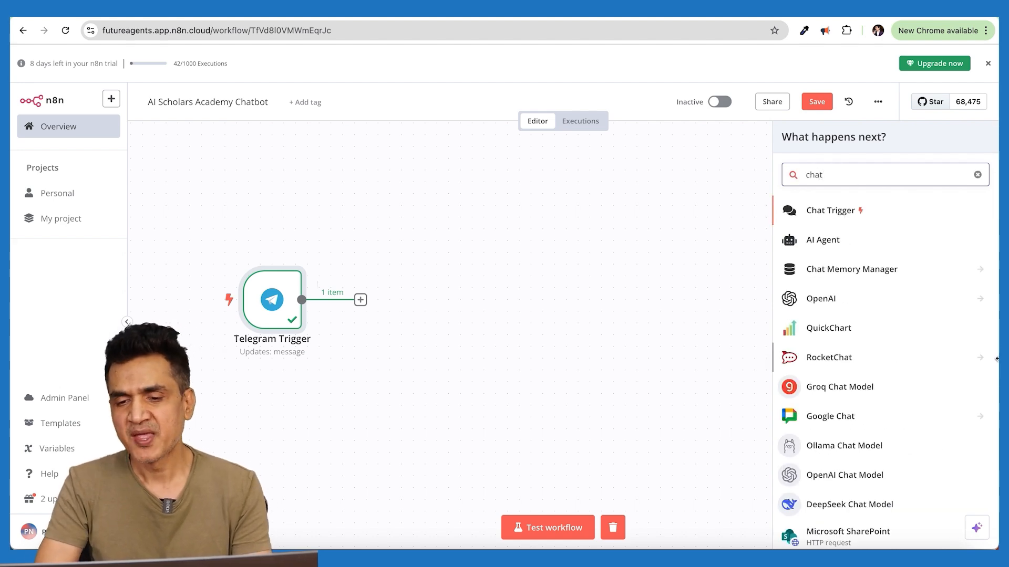
- Examine the chat-related nodes and the chat models offered in the search results
scroll(922, 388, down, 2)
scroll(923, 390, down, 3)
scroll(923, 390, up, 5)
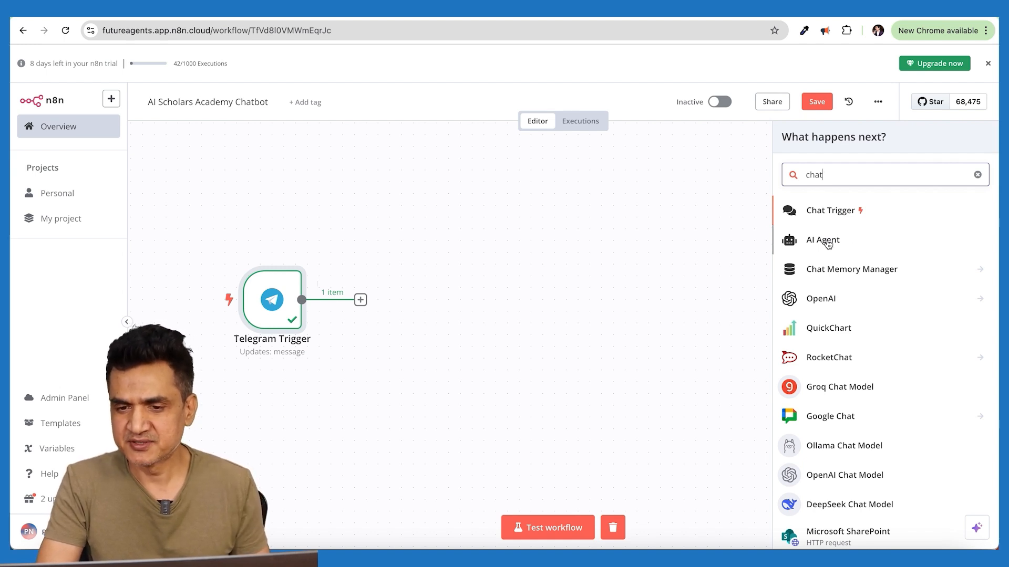
scroll(893, 317, down, 1)
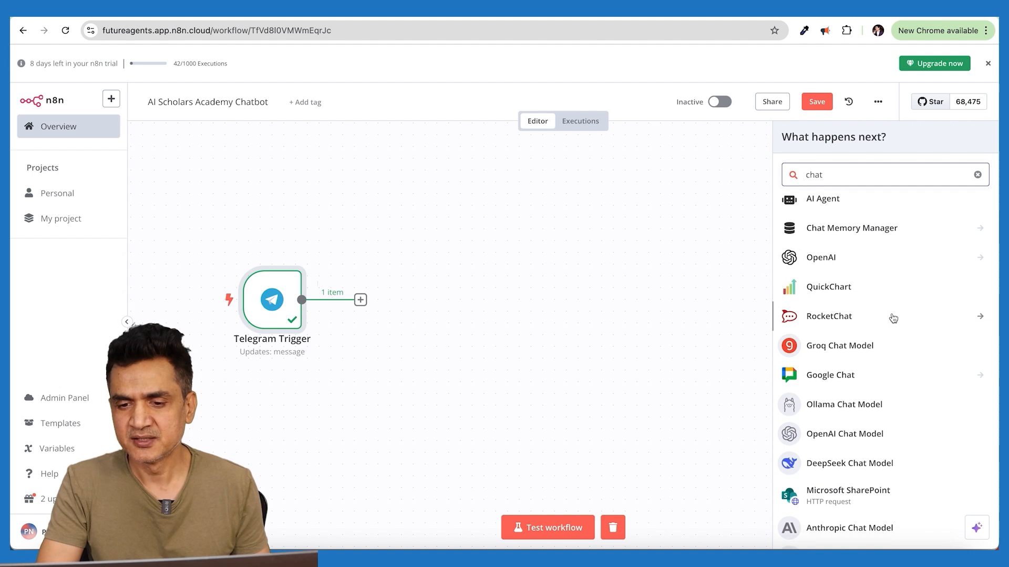
scroll(892, 317, down, 1)
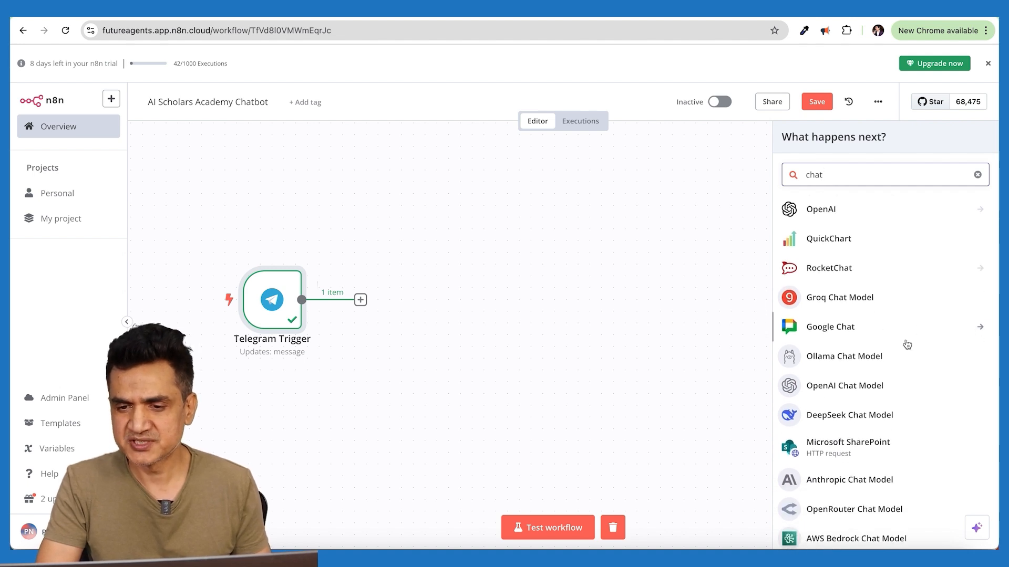
scroll(875, 368, down, 1)
scroll(875, 370, down, 1)
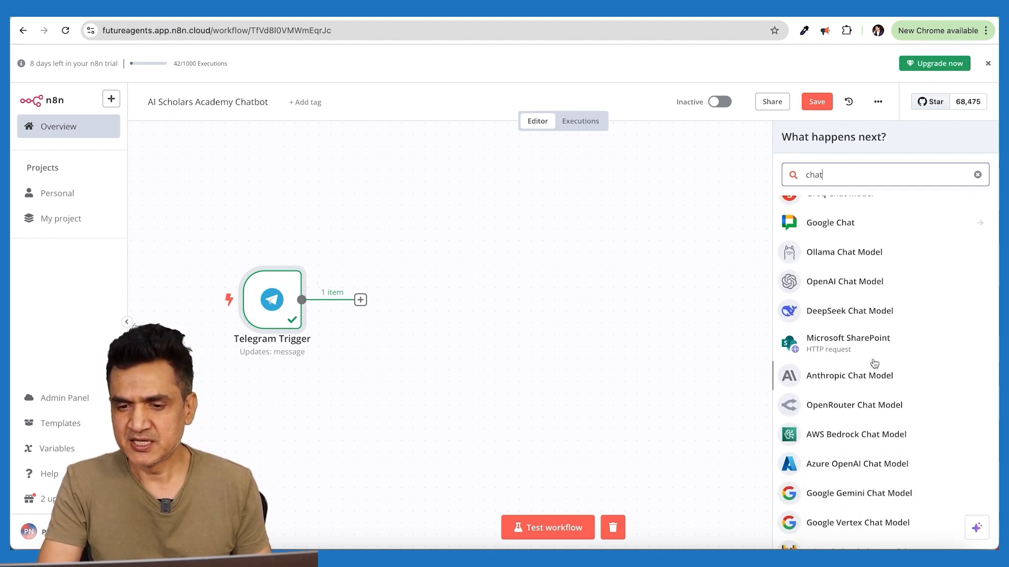
scroll(900, 322, down, 1)
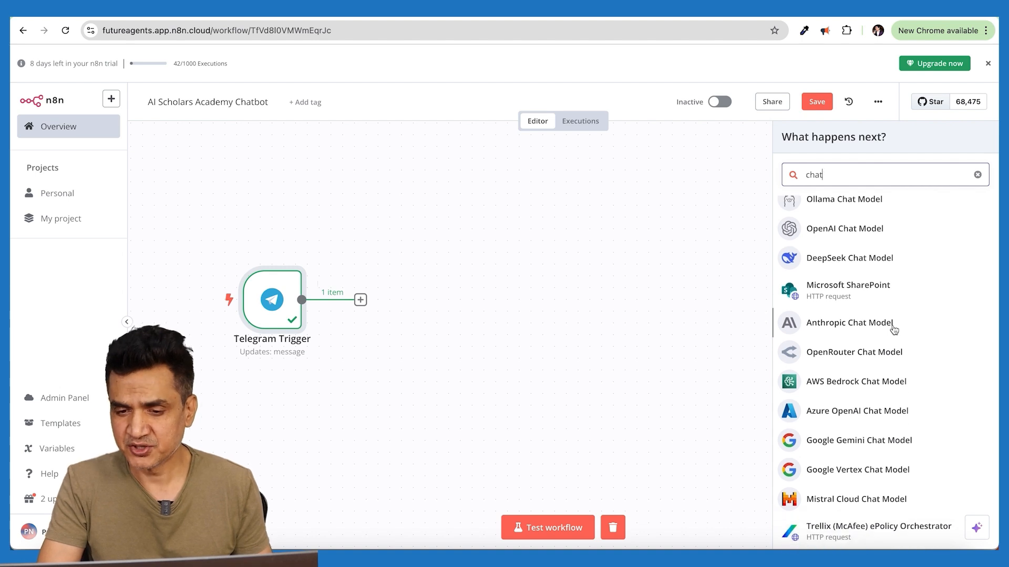
scroll(901, 328, down, 1)
scroll(904, 331, up, 5)
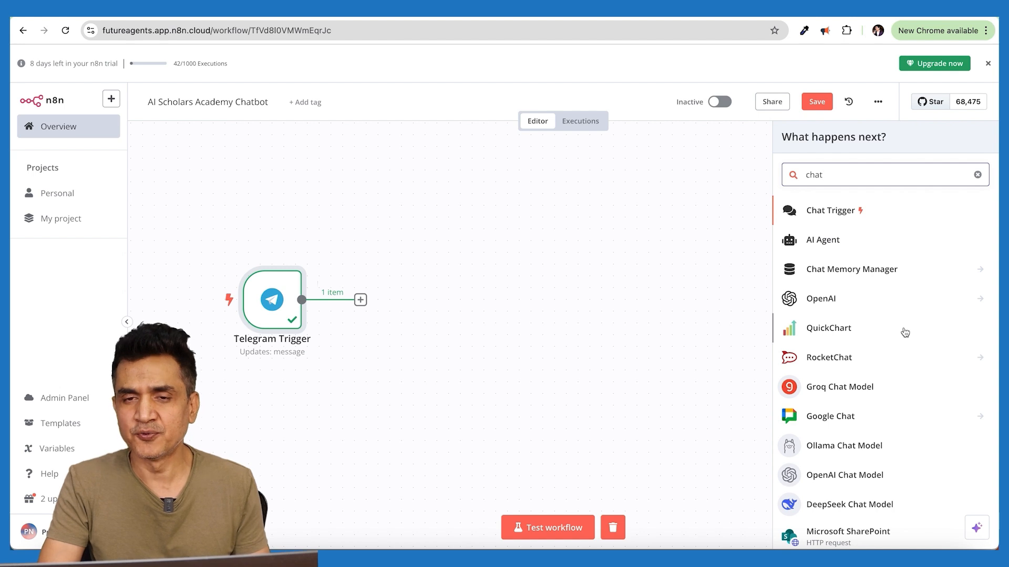
- Look through the chat models in the search results and open the actions available for OpenAI
scroll(904, 333, down, 2)
scroll(905, 333, up, 2)
scroll(904, 333, down, 1)
scroll(905, 332, down, 4)
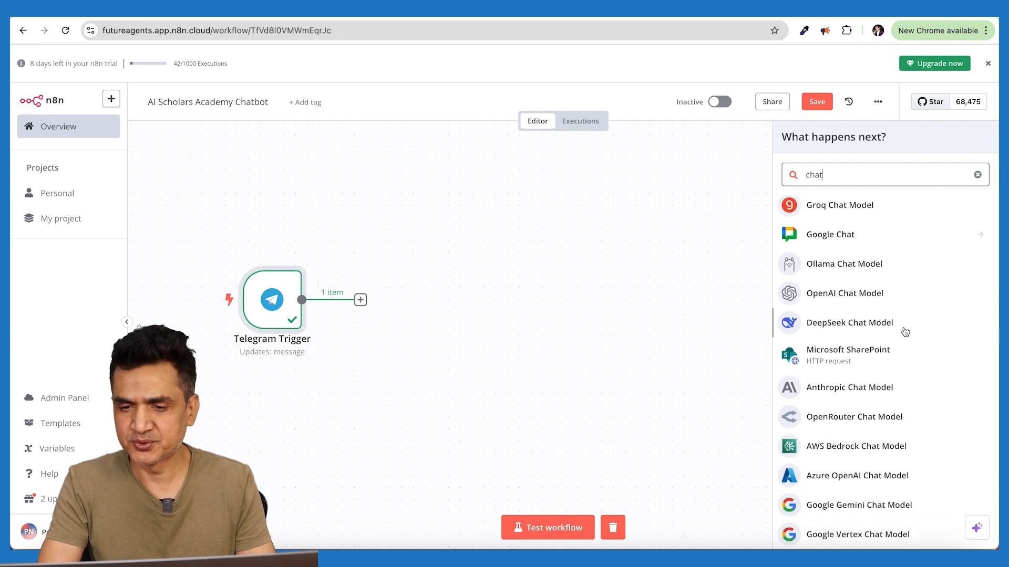
scroll(904, 332, down, 1)
scroll(905, 331, up, 3)
scroll(904, 328, up, 1)
click(816, 287)
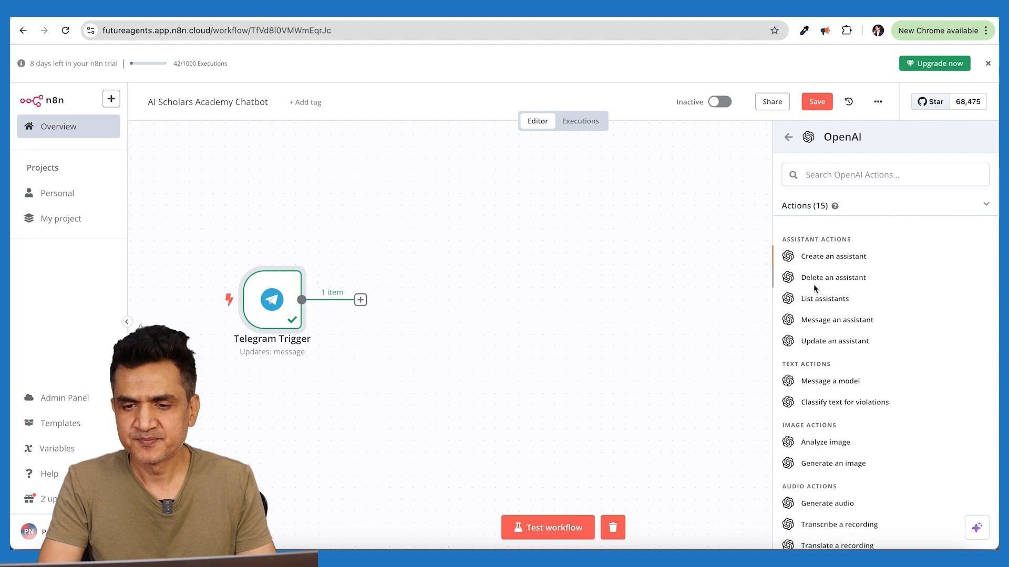
- Browse the OpenAI actions and add the Message a model text action after the Telegram Trigger
scroll(865, 317, down, 1)
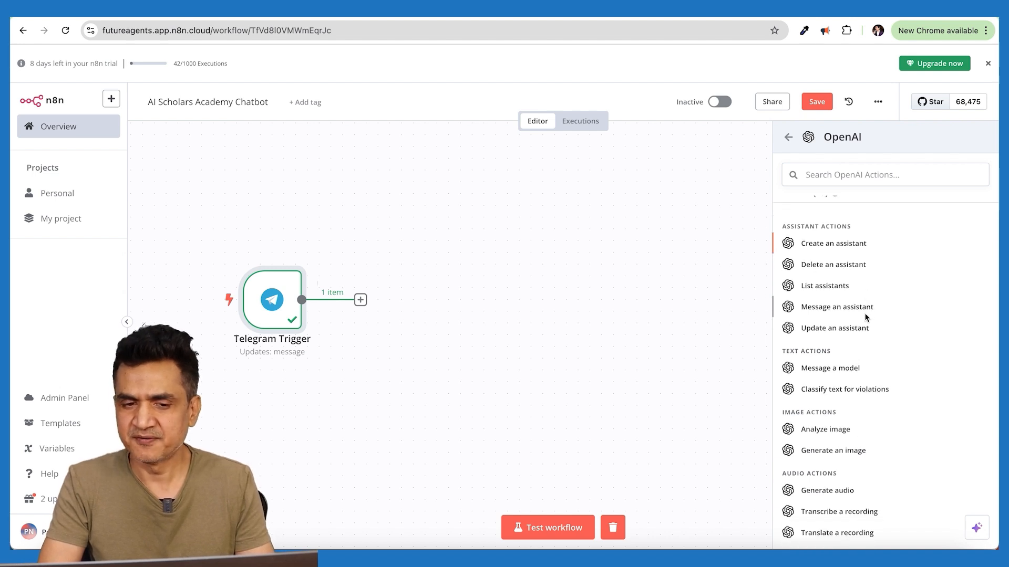
right_click(865, 314)
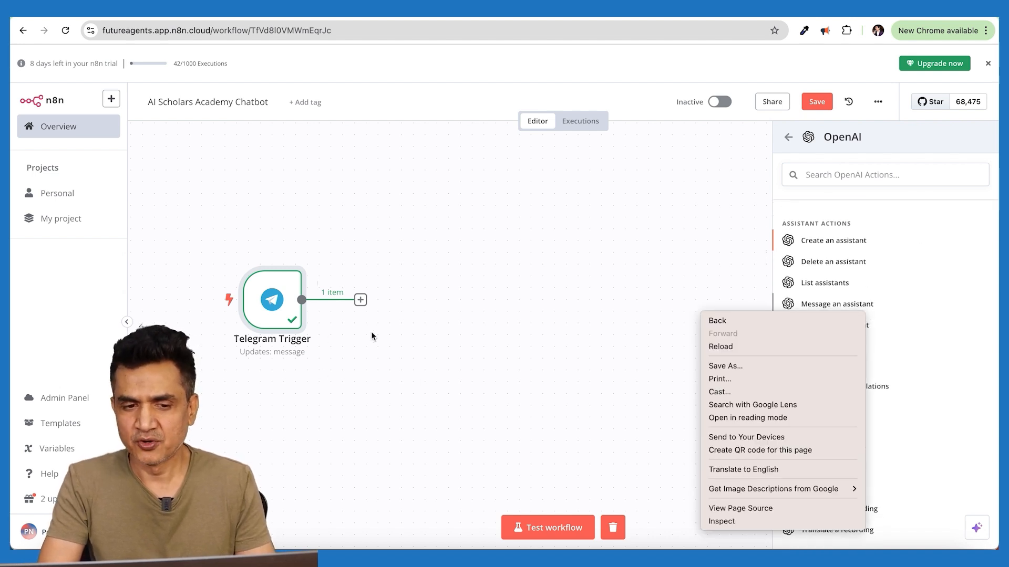
click(460, 383)
scroll(836, 379, up, 1)
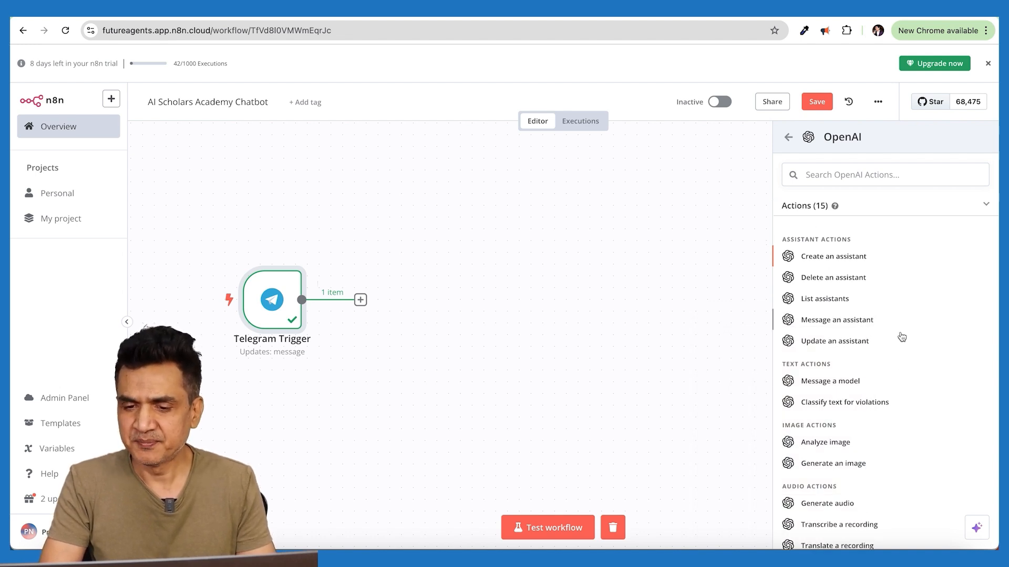
scroll(896, 373, down, 3)
scroll(851, 283, up, 1)
scroll(851, 305, up, 1)
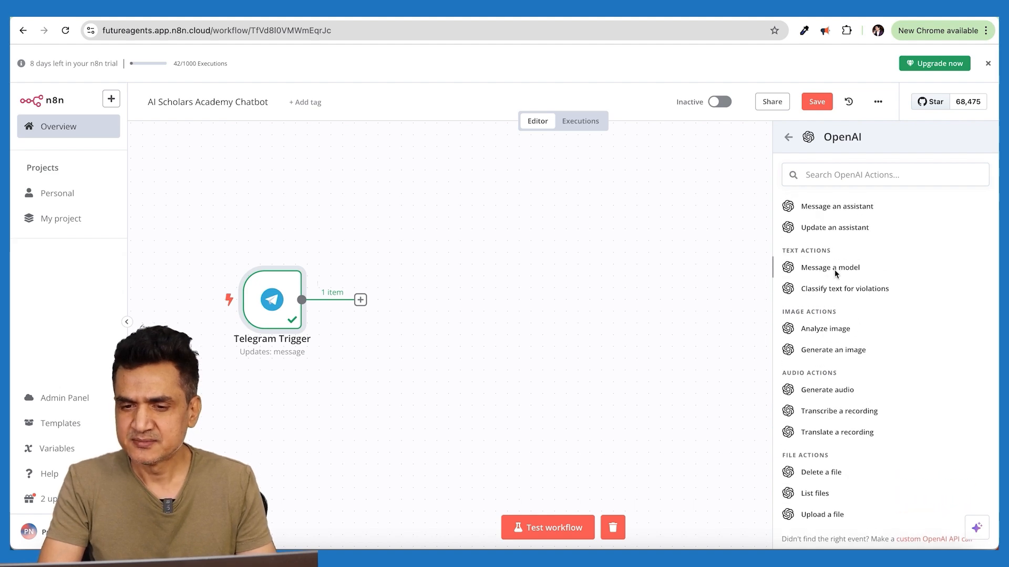
click(822, 269)
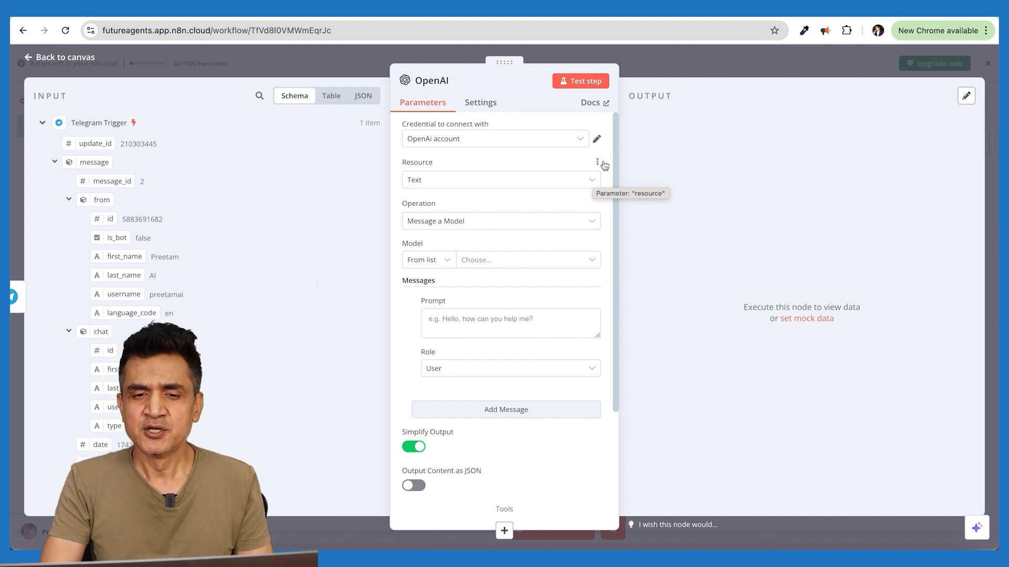
- Check the credential choices for the OpenAI node and keep OpenAi account
click(579, 142)
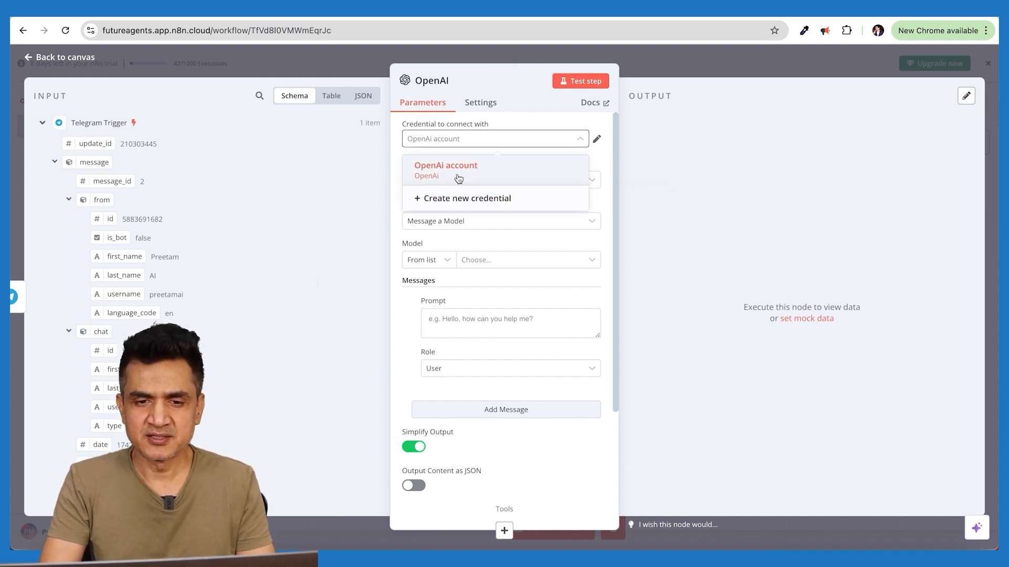
click(479, 148)
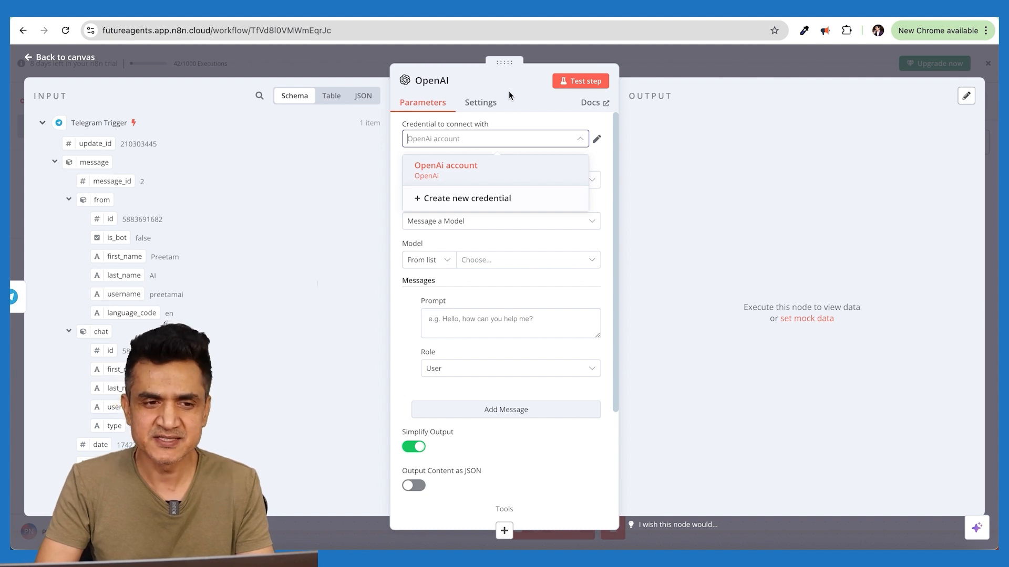
click(471, 76)
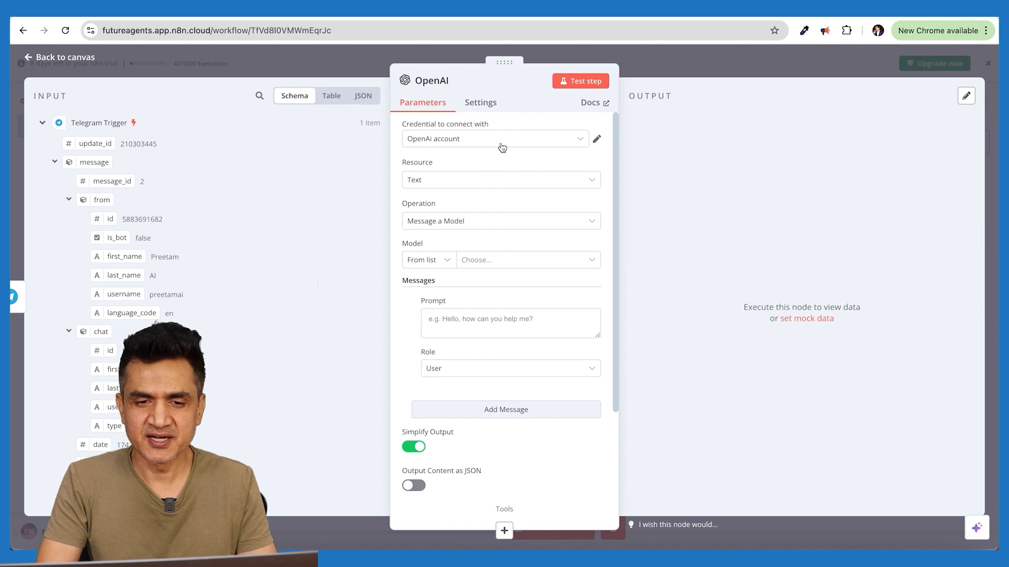
- Review the resource and operation choices of the OpenAI node, keeping Text and Message a Model
click(440, 185)
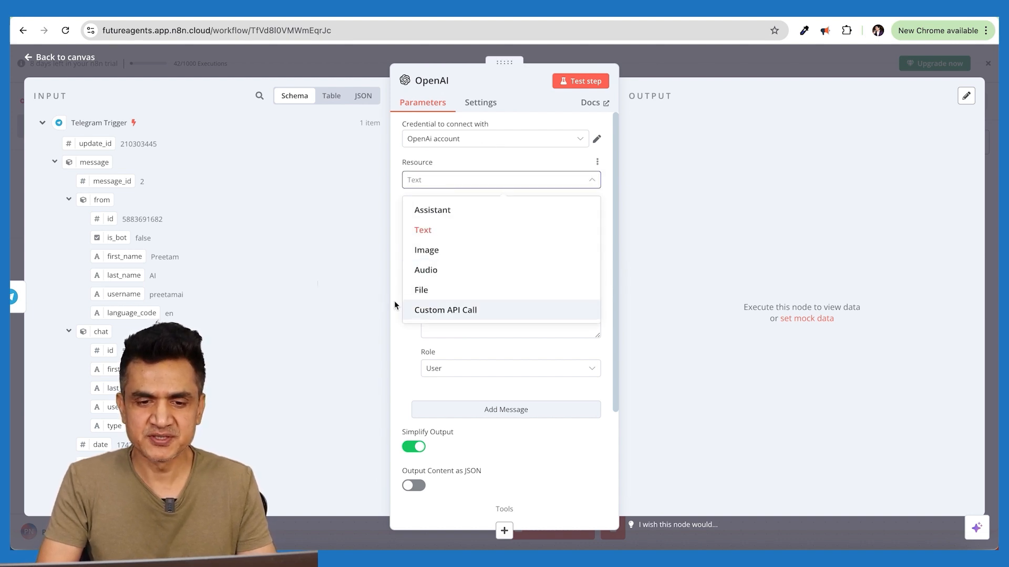
click(464, 231)
click(443, 223)
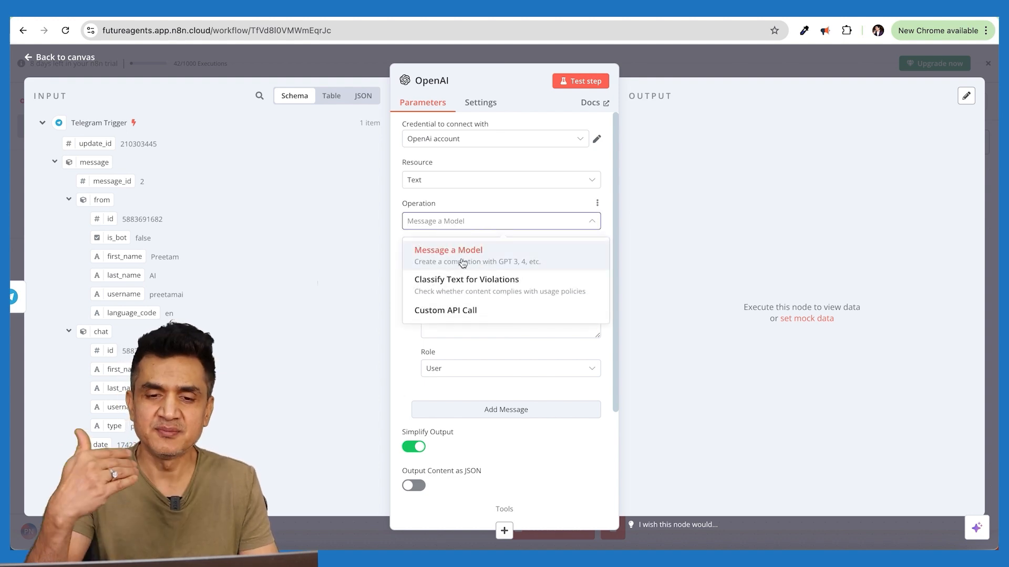
click(395, 242)
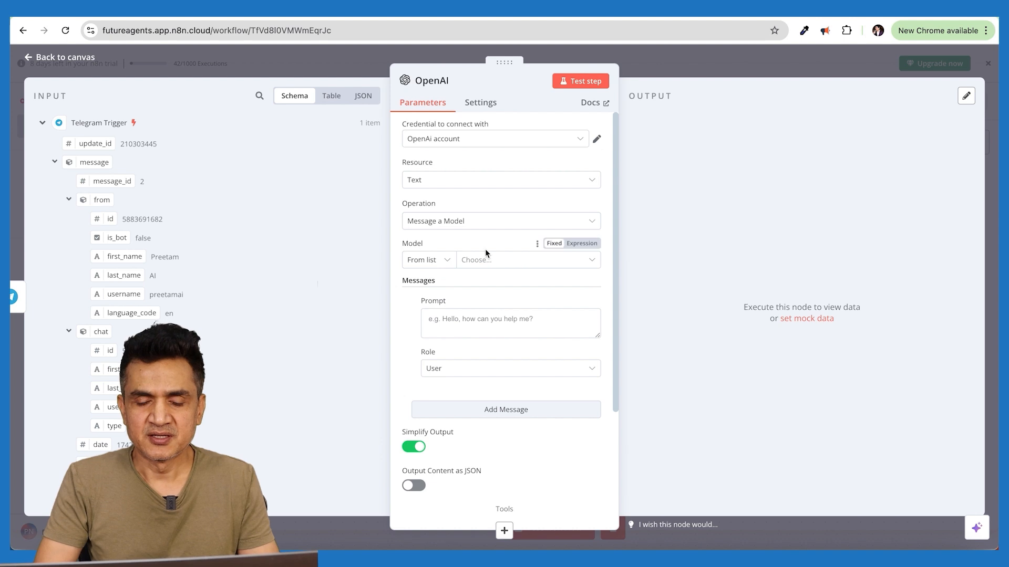
- Set the OpenAI node's model to GPT-4-TURBO from the list
click(488, 260)
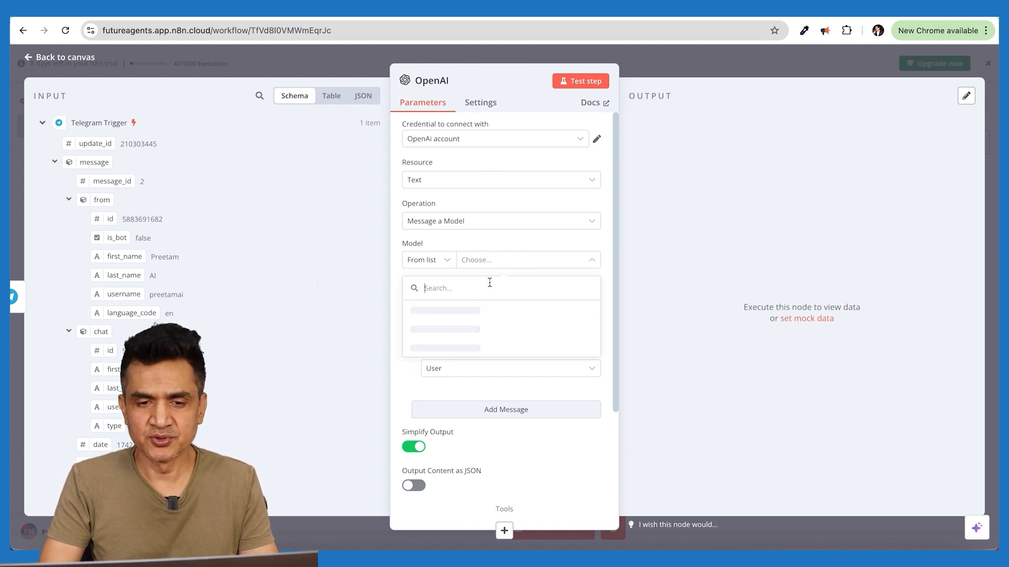
scroll(497, 363, down, 3)
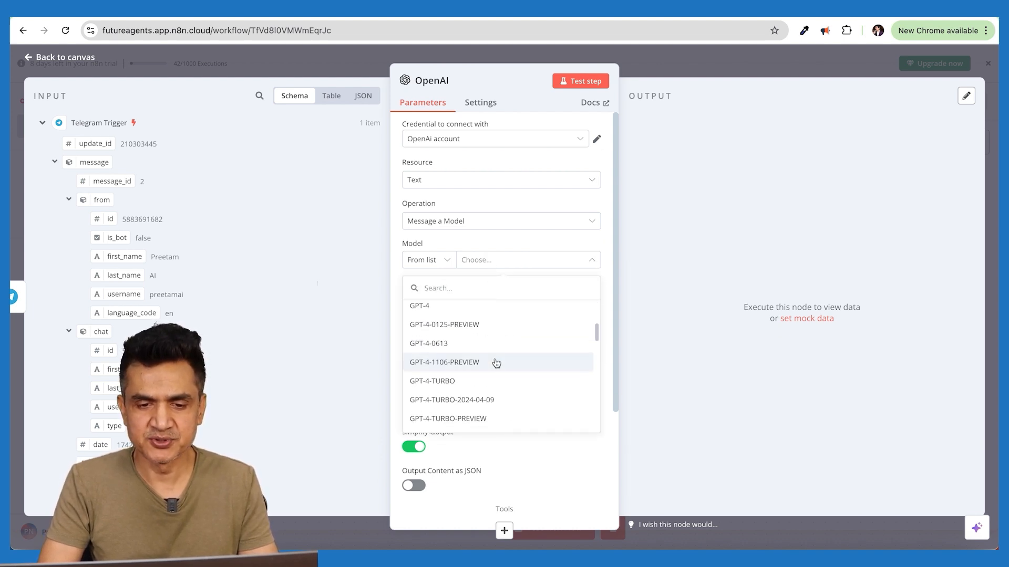
click(439, 385)
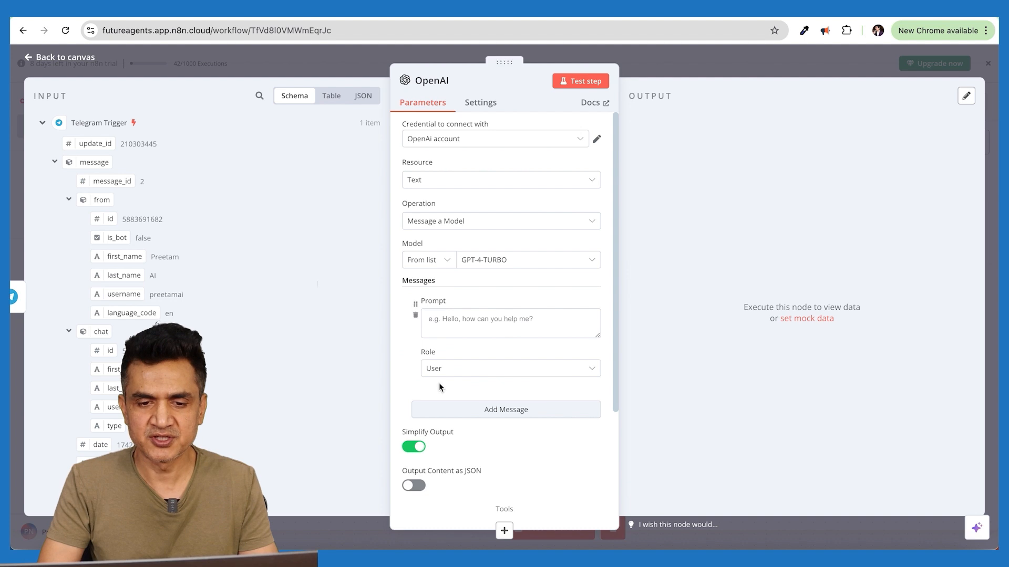
- Enter the prompt "You are a helpful AI chatbot. Reply to the user's message in a friendly and informative way." and enlarge its text box
click(442, 325)
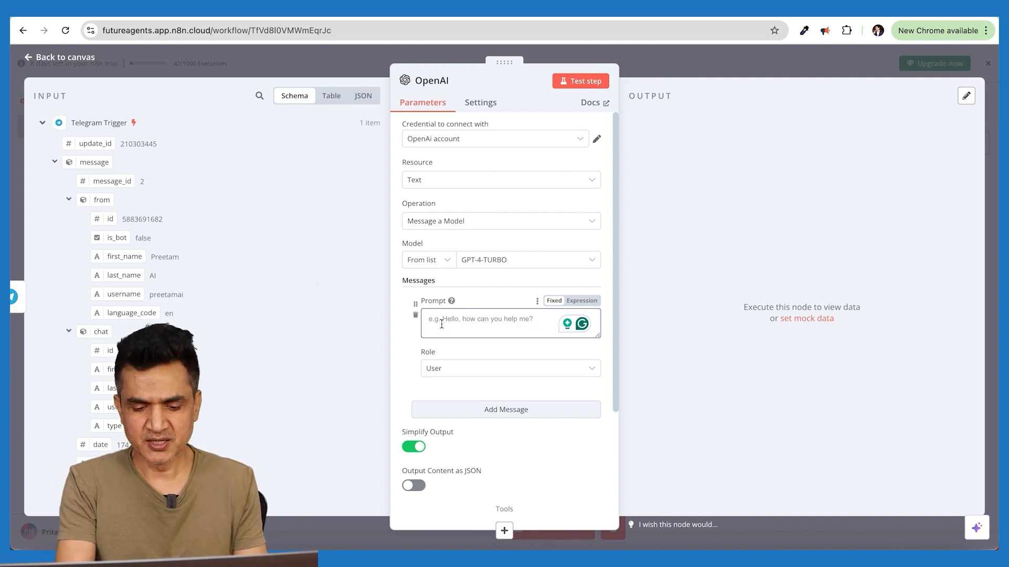
text(You are a helpful AI chatbot. Reply to the user's message in a friendly and informative way.)
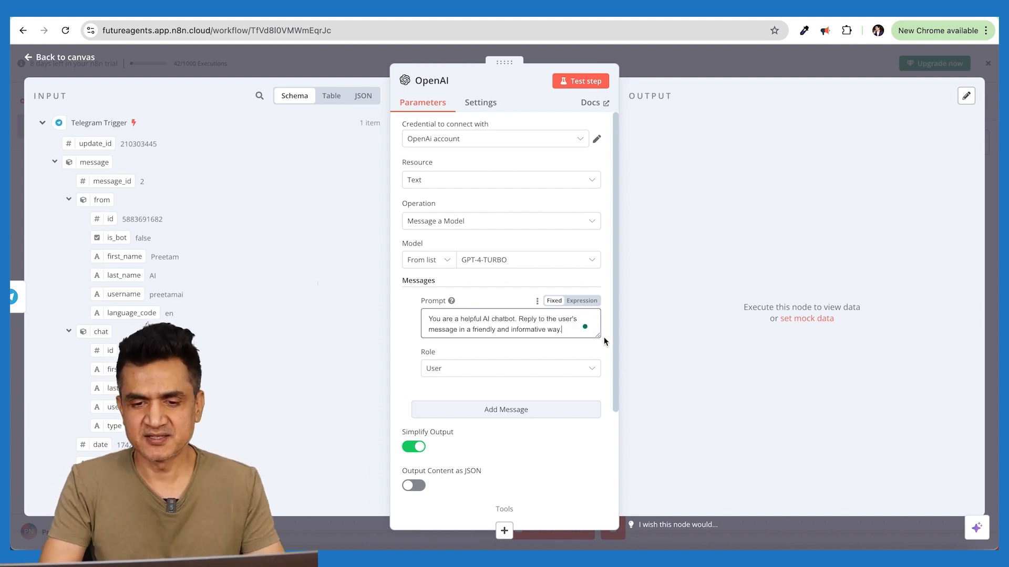
drag(598, 336, 596, 382)
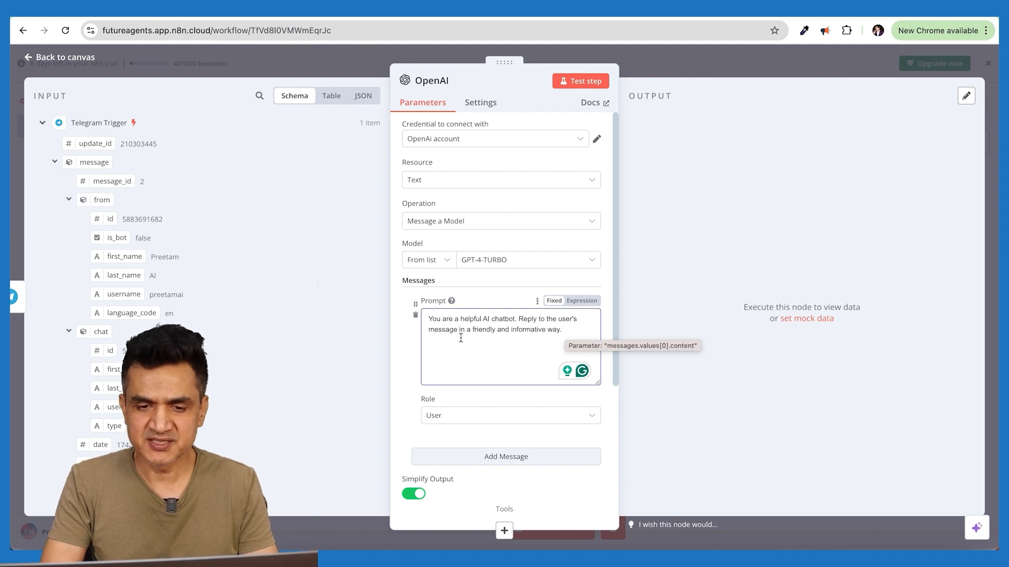
- Add "here is the message from the user:-" to the prompt after a blank line, followed by a new line
key(Return)
key(Return)
text(here is )
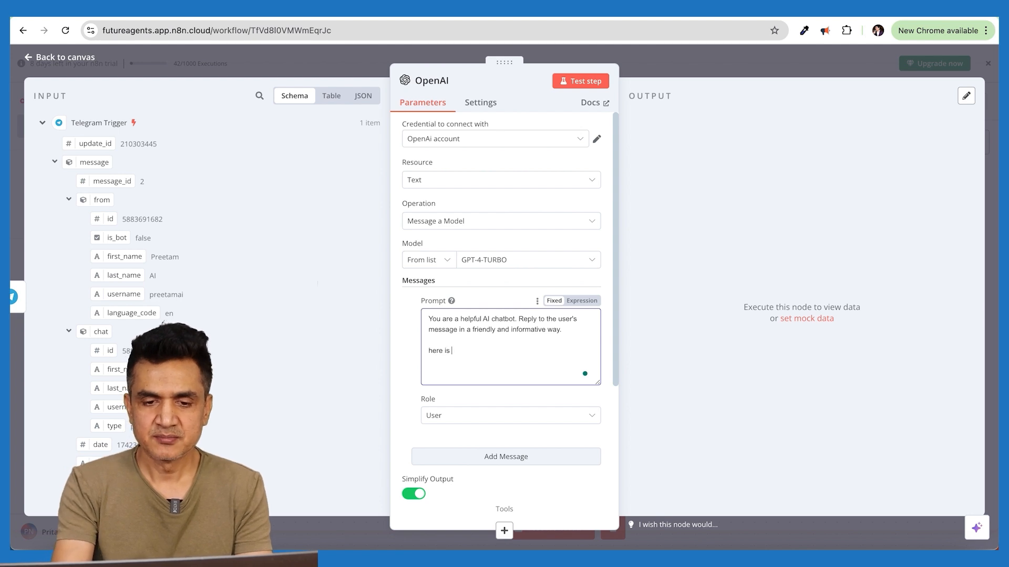
text(the message )
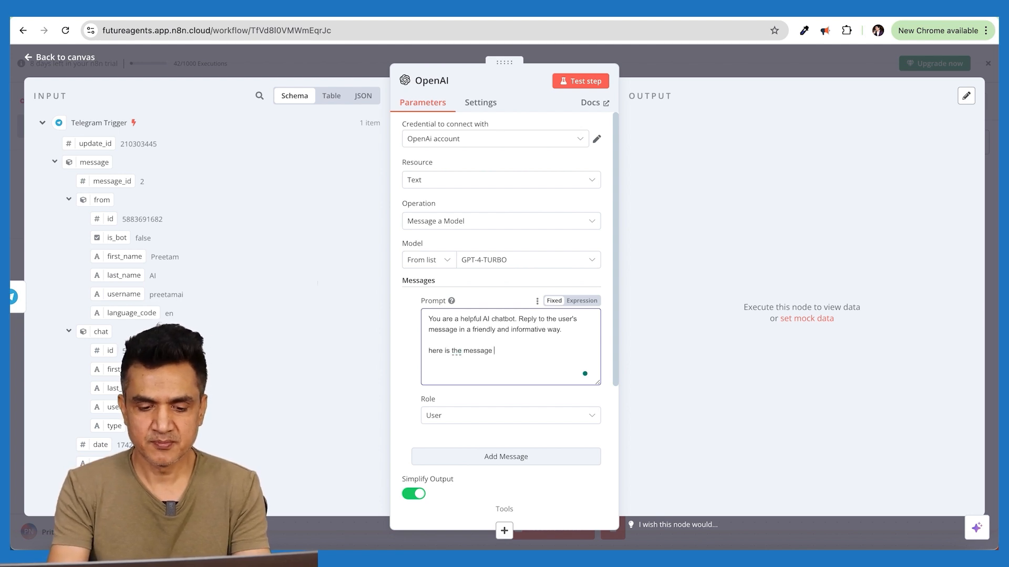
text(from the user:-)
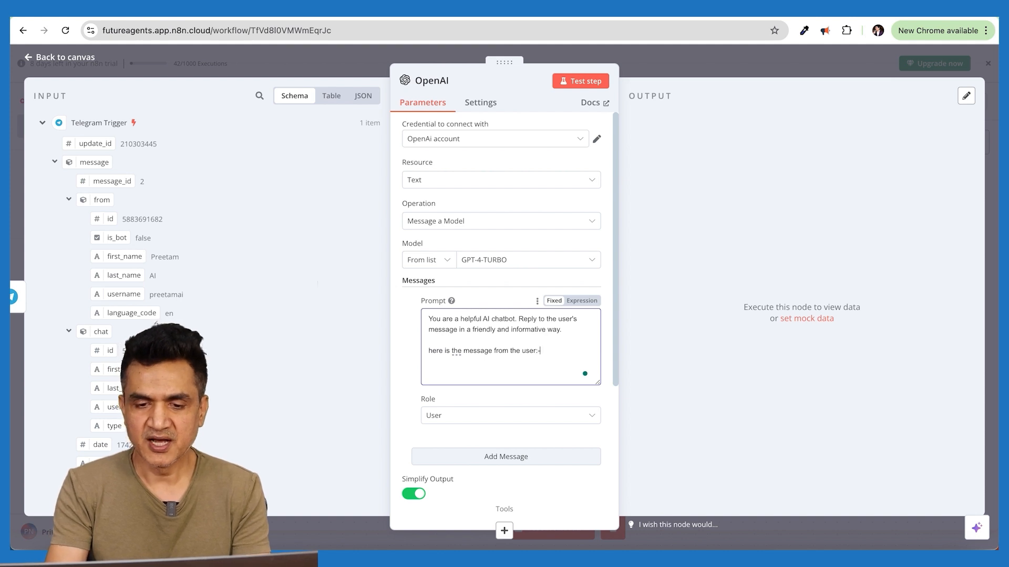
key(Return)
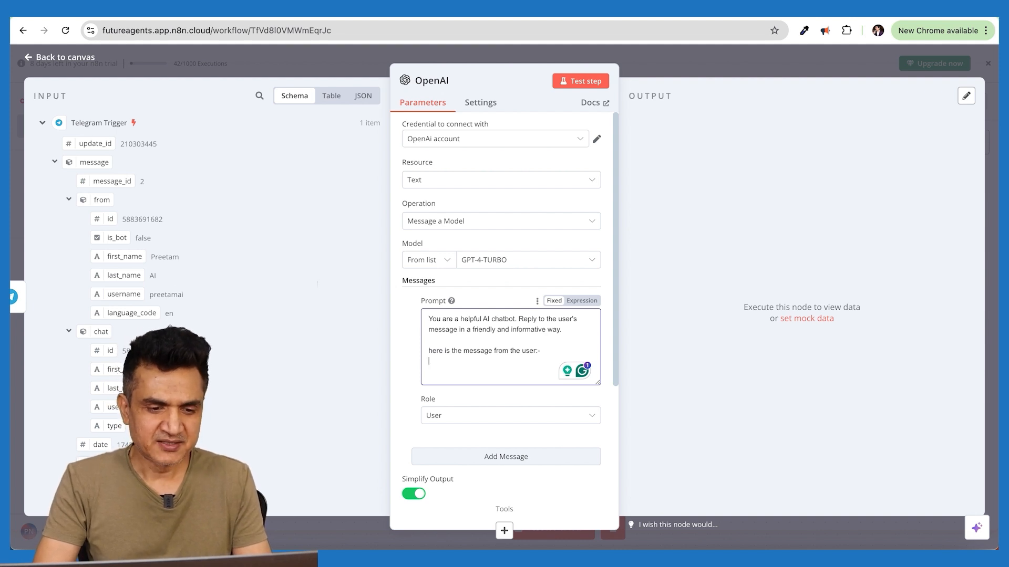
- Insert the Telegram Trigger's message text field at the end of the prompt and check the resolved prompt in the result preview
drag(100, 463, 465, 367)
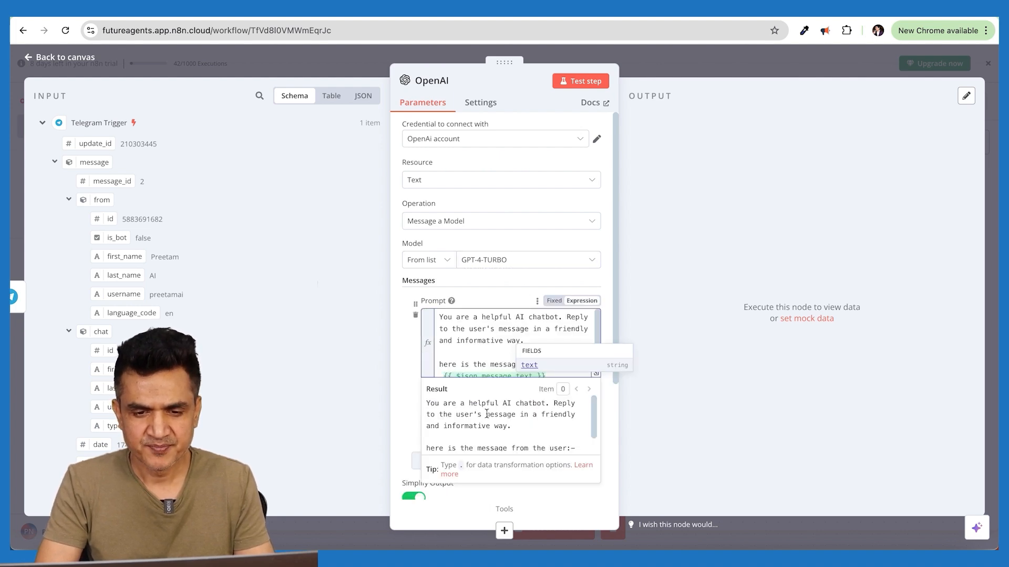
click(566, 374)
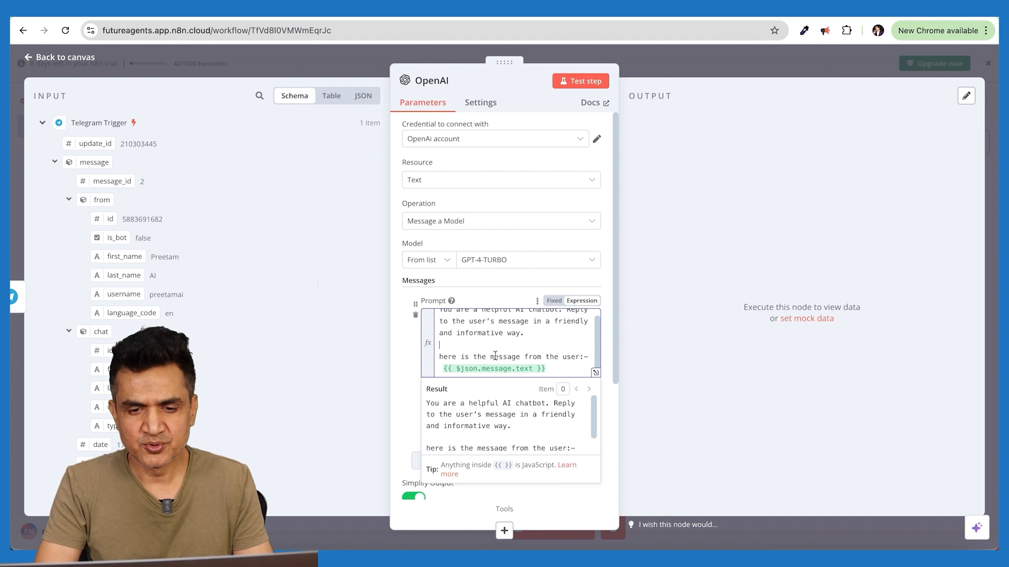
scroll(472, 421, down, 2)
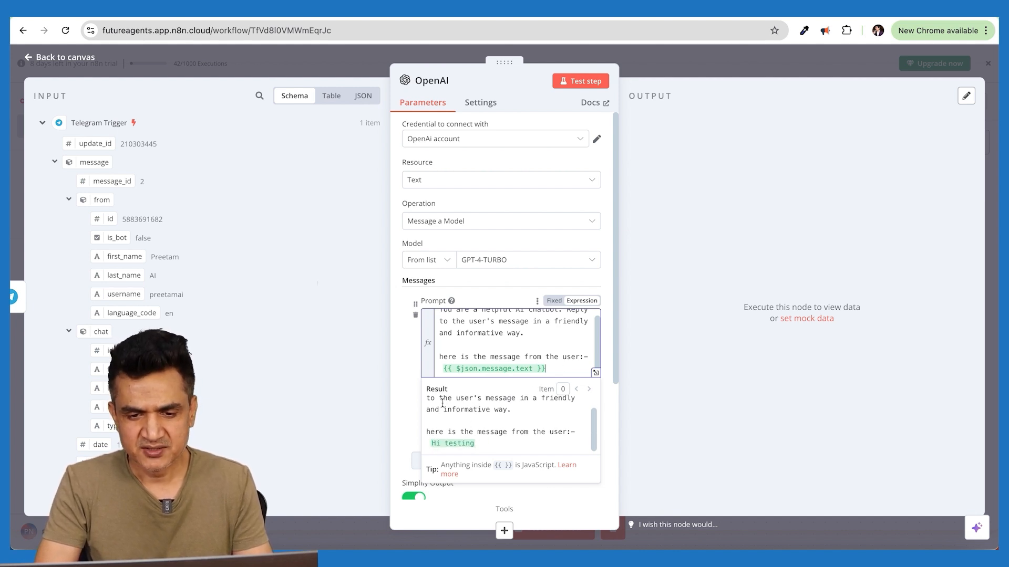
scroll(465, 424, up, 1)
scroll(433, 436, down, 1)
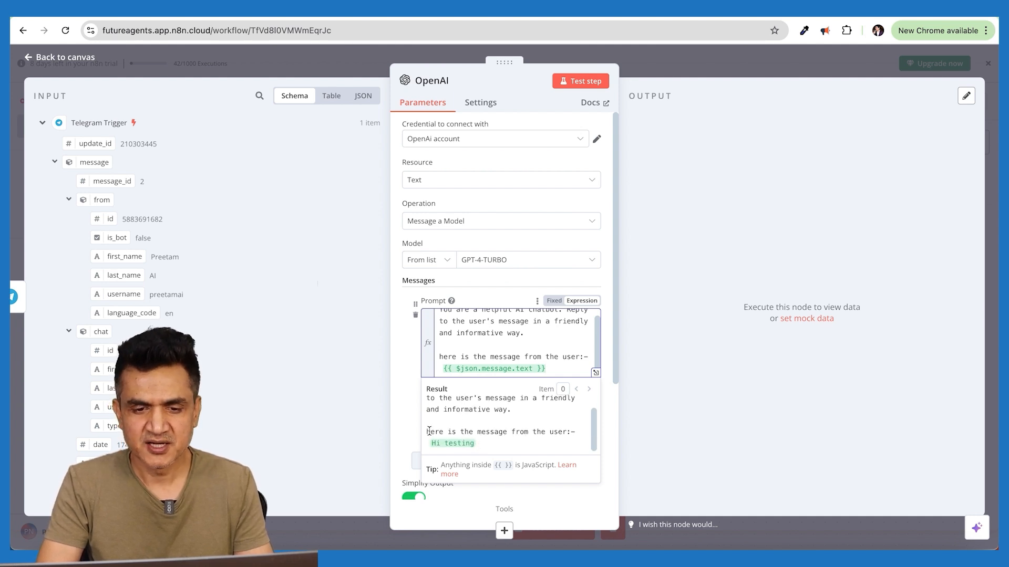
click(410, 424)
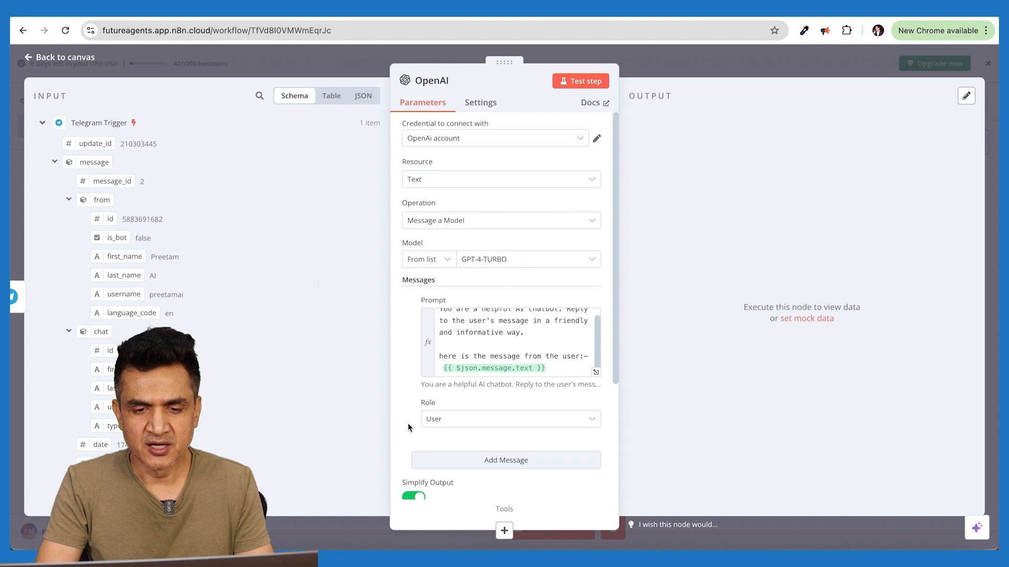
- Review the role choices for the prompt message, keep User, and look over the remaining node parameters
scroll(408, 424, down, 2)
click(464, 311)
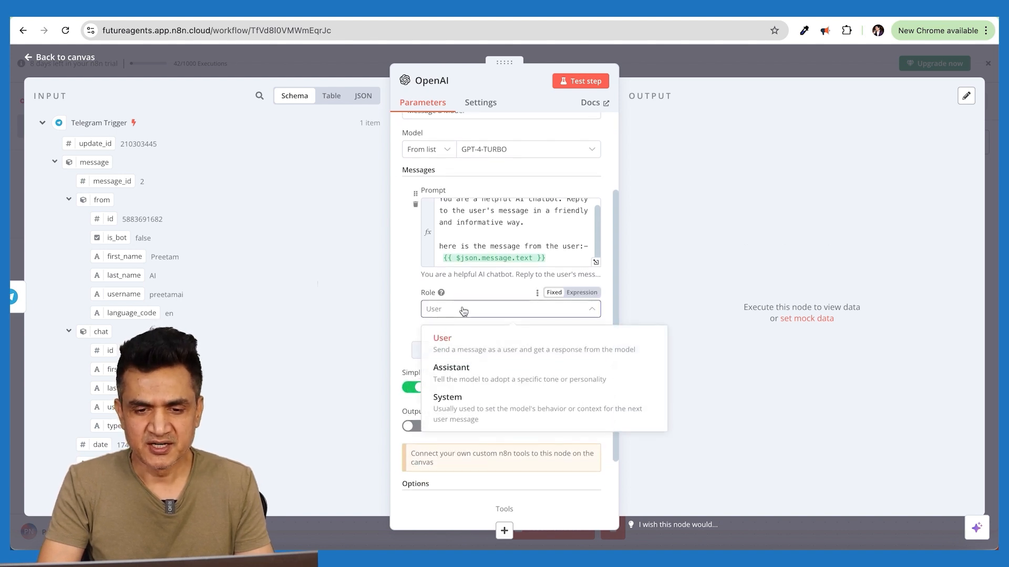
click(447, 349)
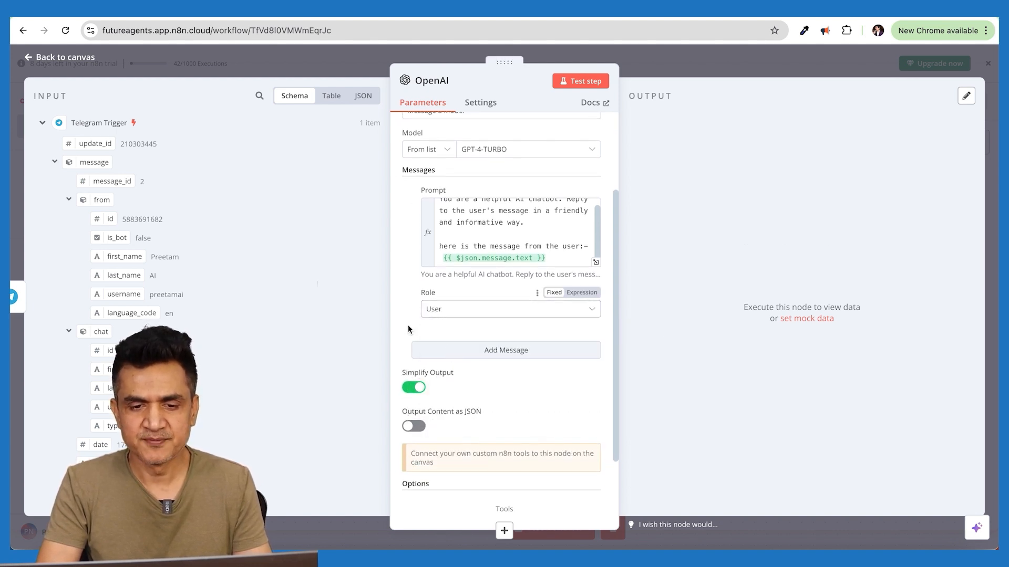
scroll(408, 330, down, 1)
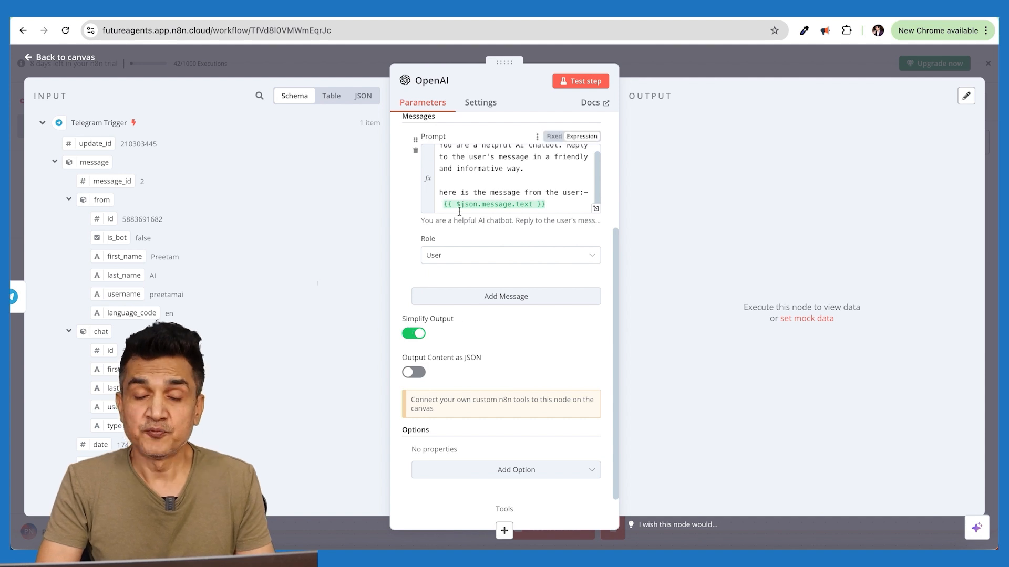
- Test the OpenAI step and show its output in Schema view
click(574, 84)
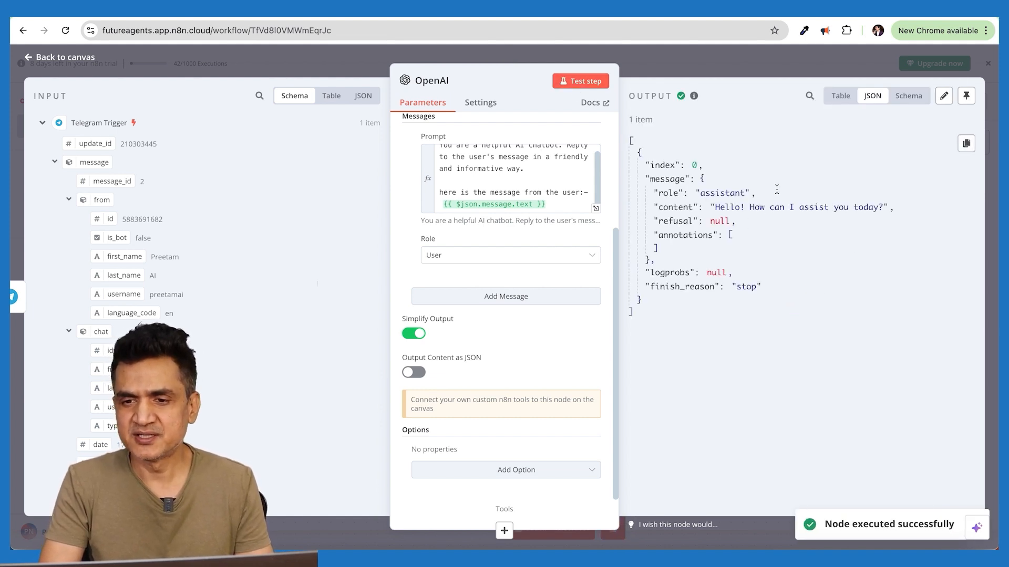
click(907, 100)
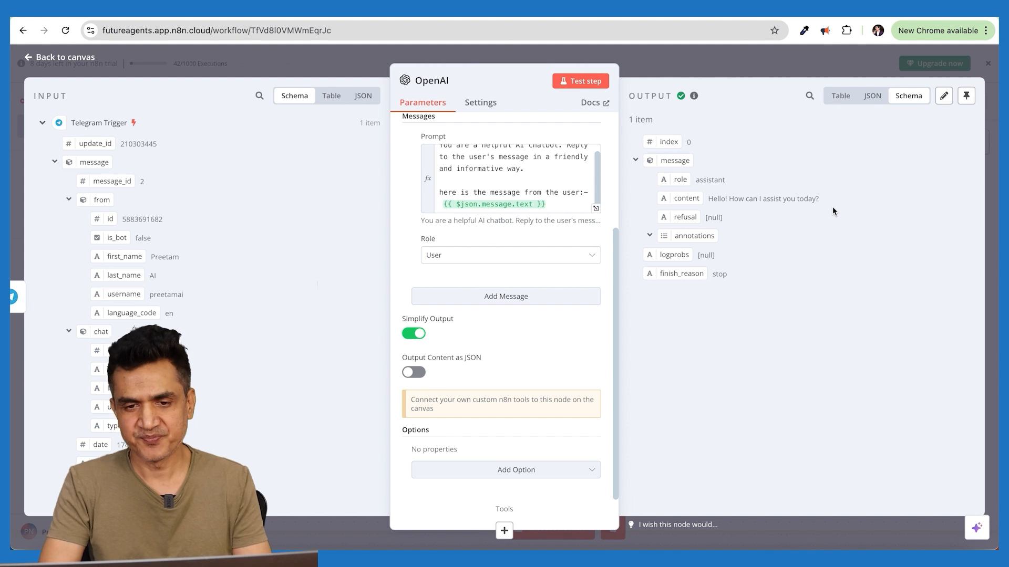
- Insert "for fitness" after "You are a helpful AI chatbot" in the OpenAI prompt
click(532, 179)
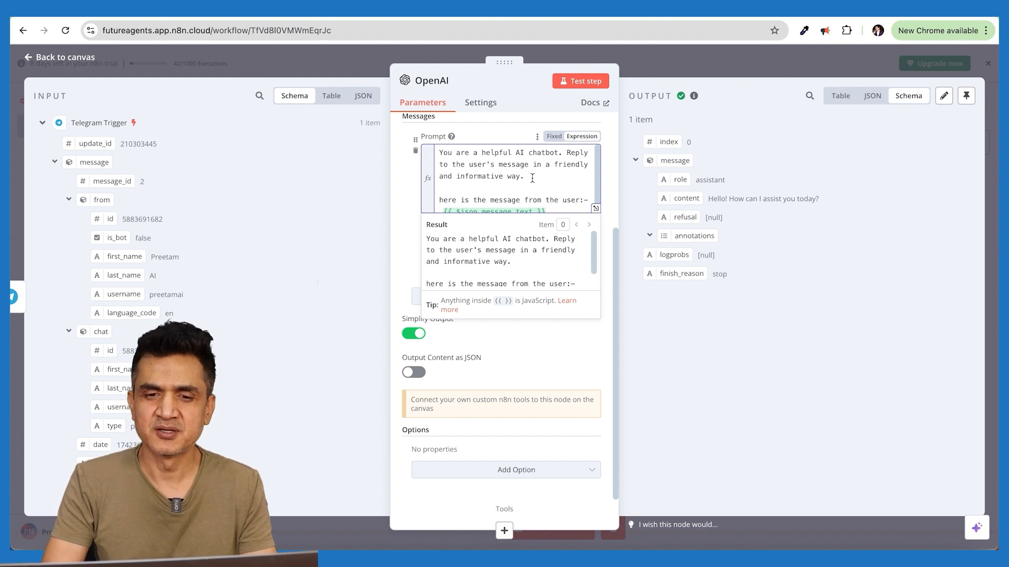
click(557, 154)
text(for fitne)
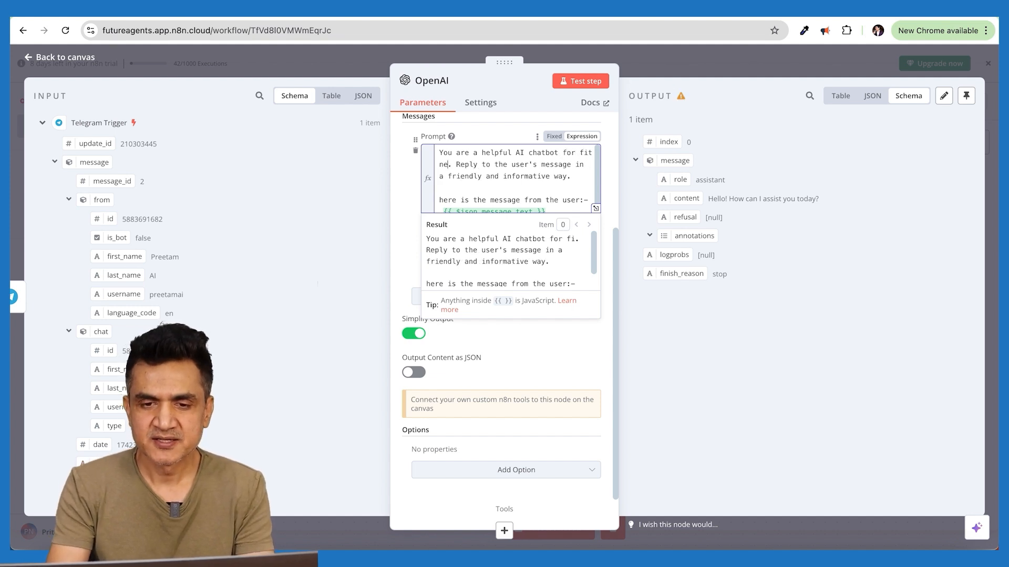
text(ss)
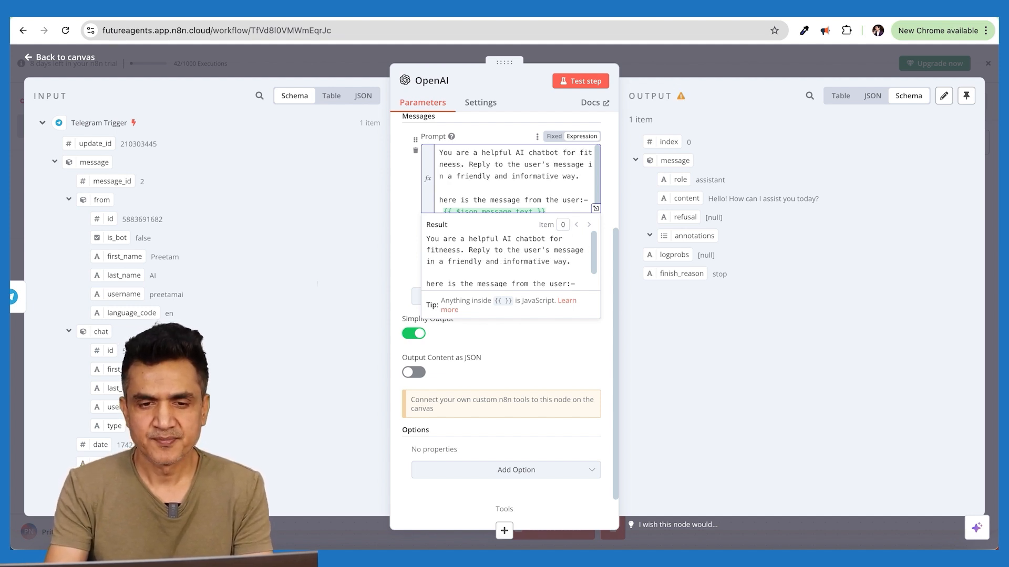
- Add the sentence "And provide tips and ideas to stay fit." after "in a friendly and informative way." in the prompt
click(580, 176)
text(And provid)
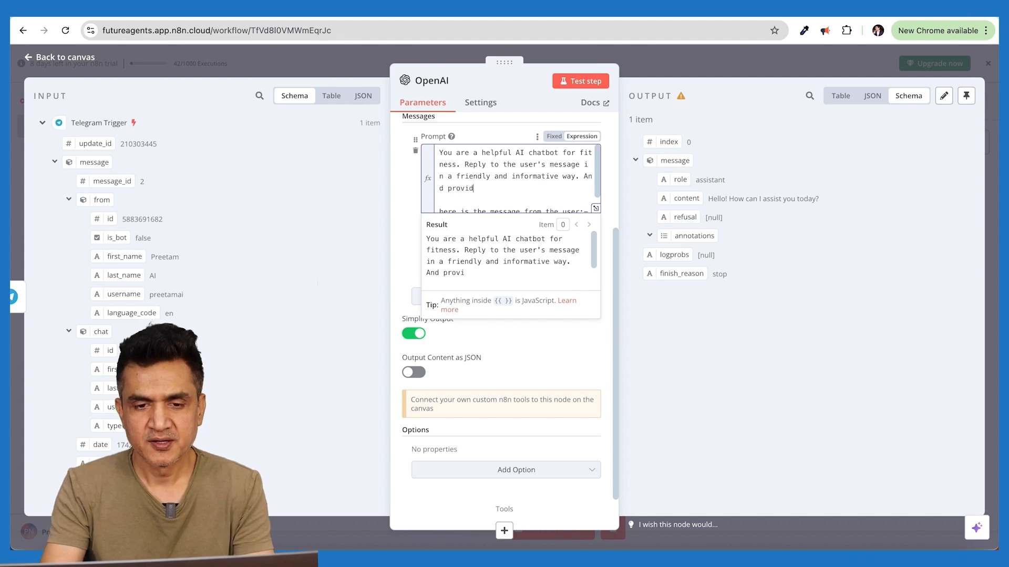
text(e tips and)
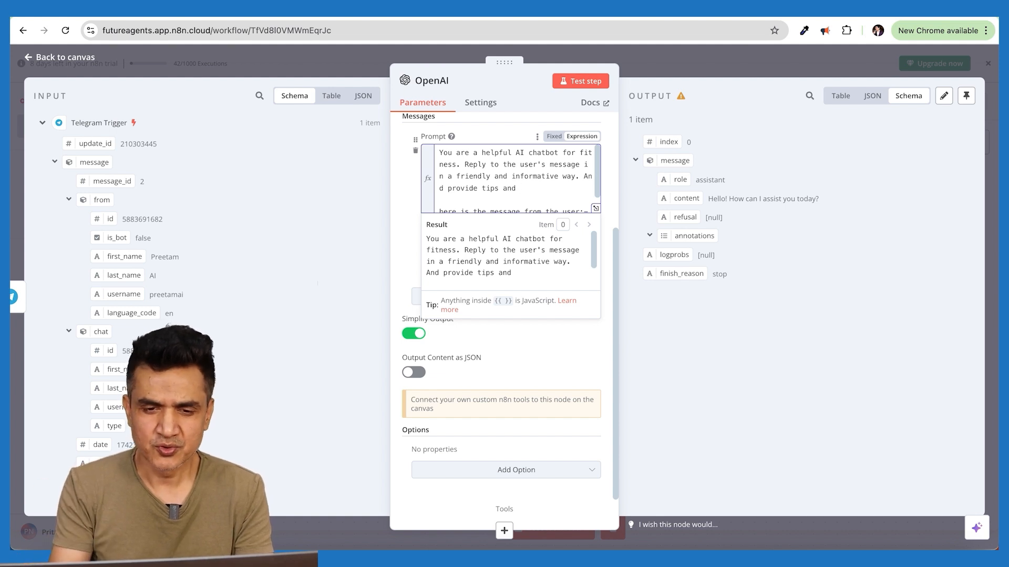
text(ideas t)
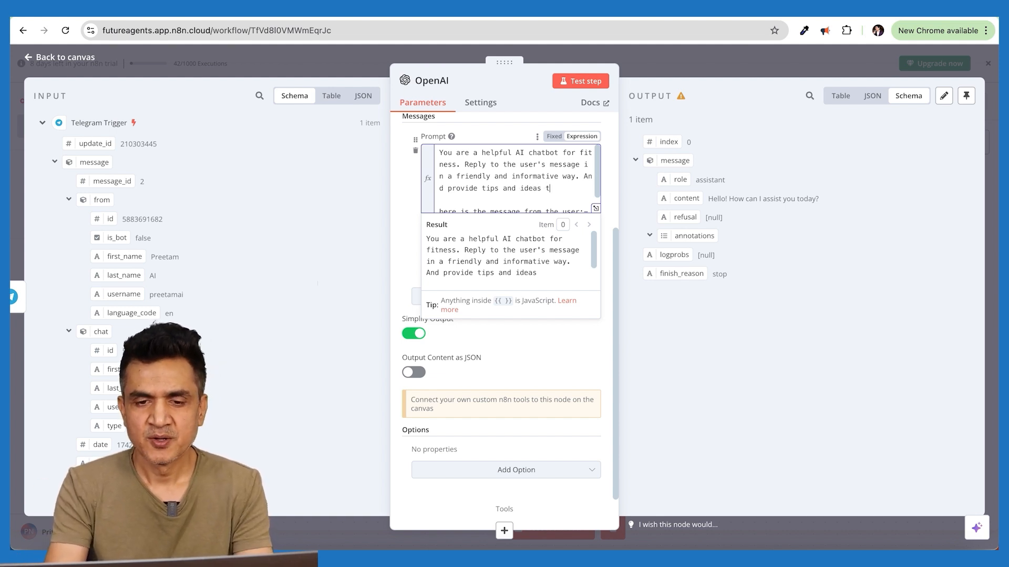
text(o stay fit.)
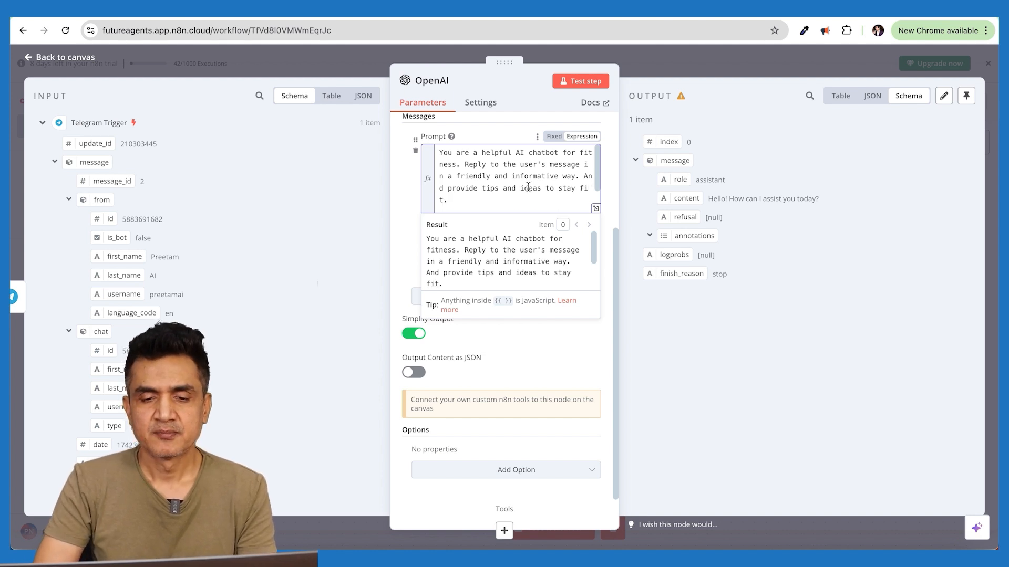
text(here is the message from the user:- {{ $json.message.text }})
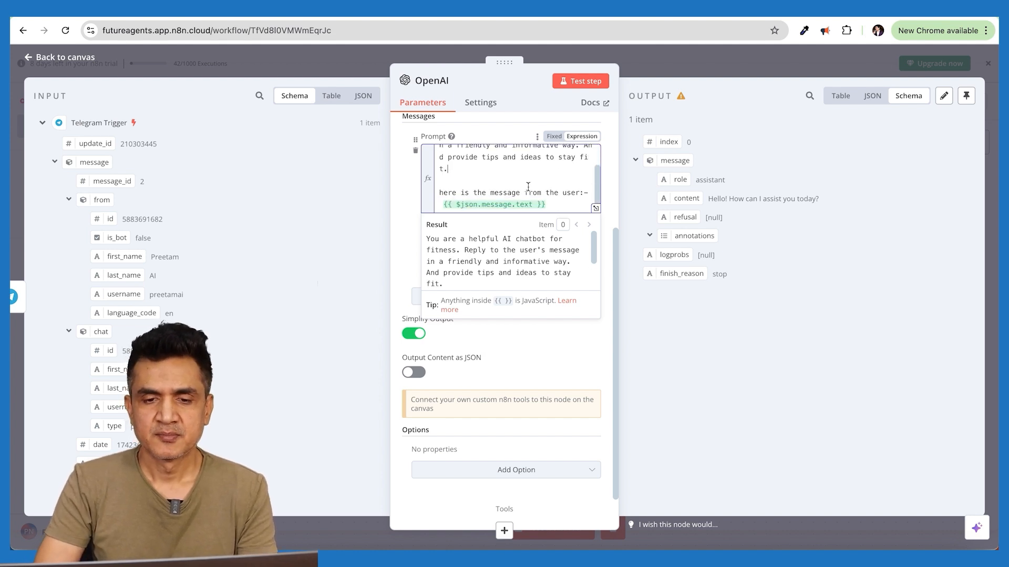
scroll(491, 172, up, 3)
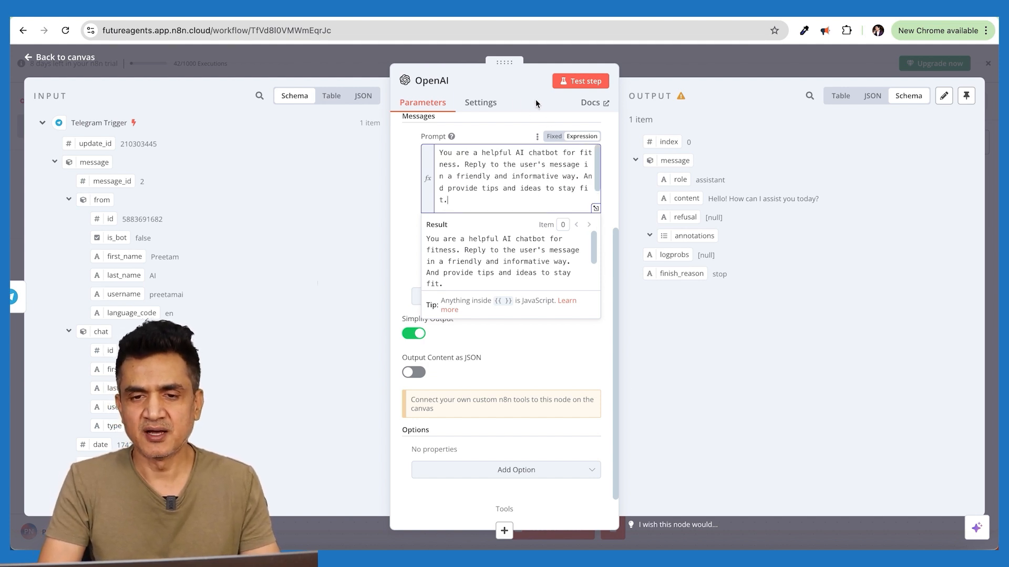
- Test the OpenAI step with the fitness prompt and read the generated message content in the output
click(580, 82)
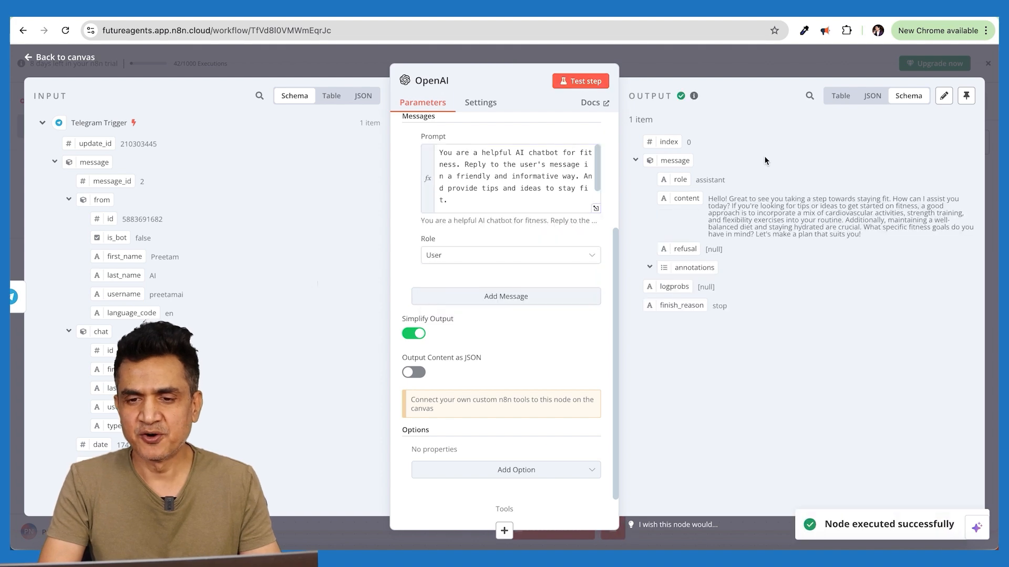
drag(710, 200, 865, 235)
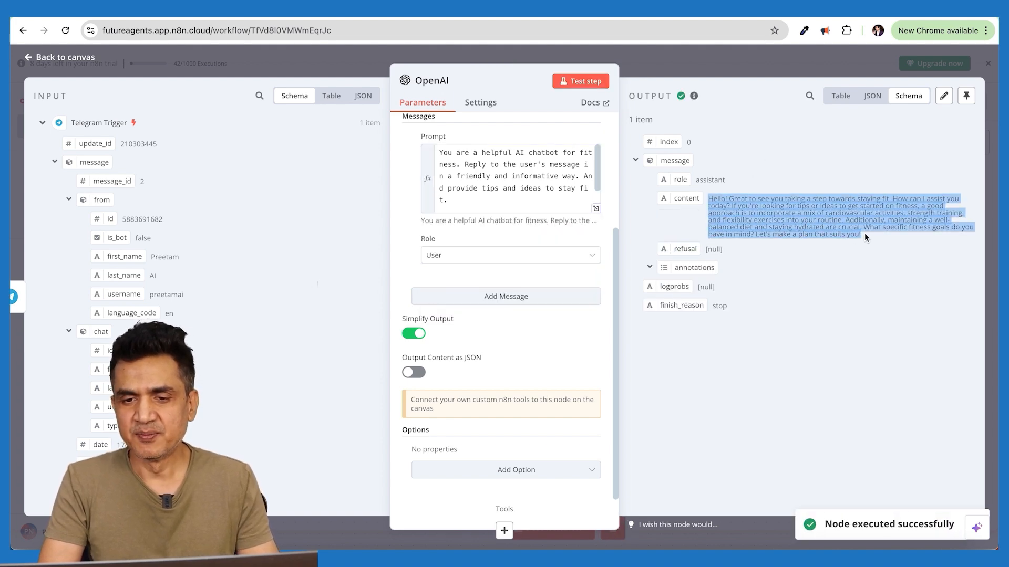
click(858, 287)
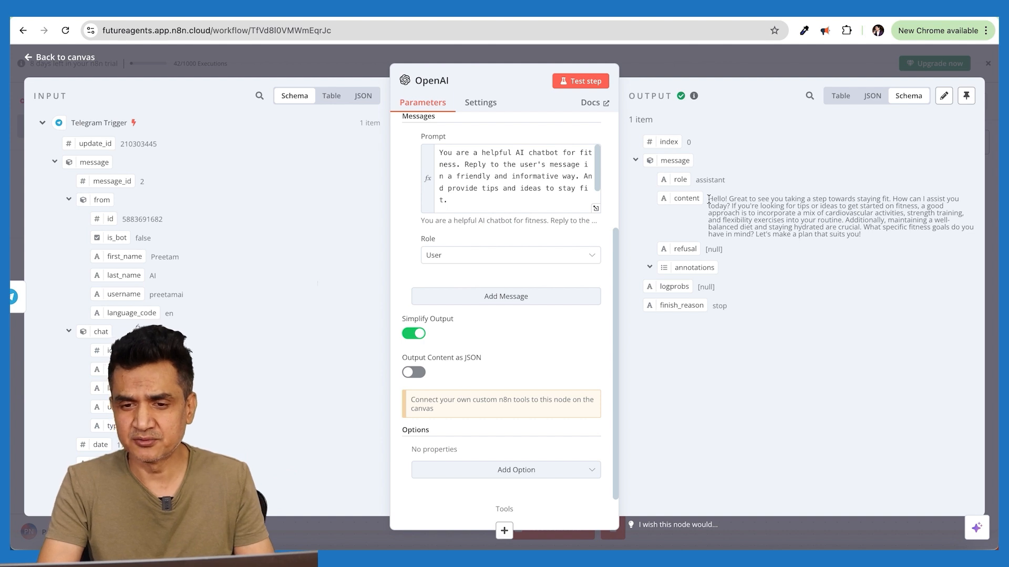
drag(708, 200, 954, 242)
click(750, 209)
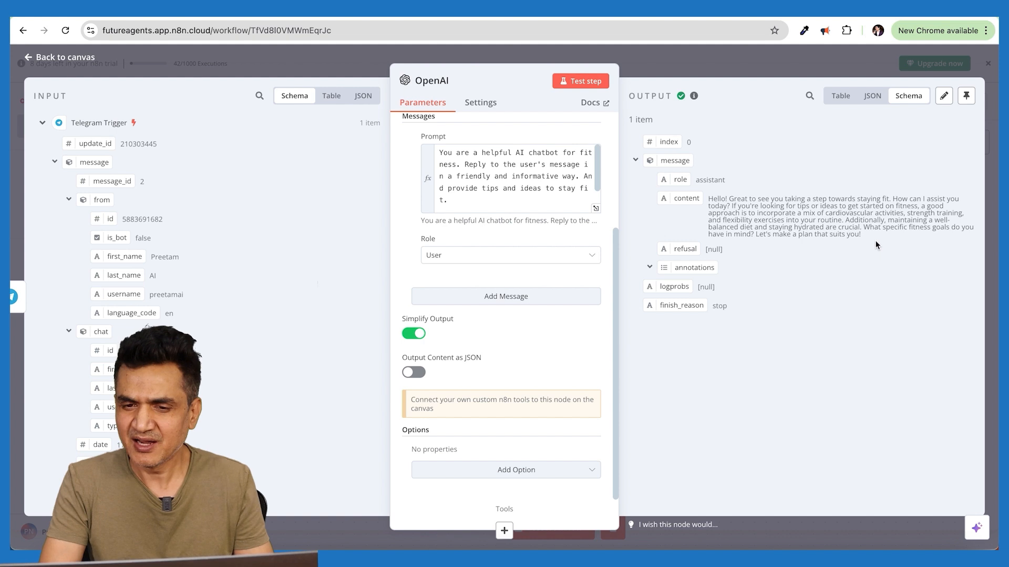
- Return to the canvas and add a Telegram "Send a text message" node after the OpenAI node
click(29, 60)
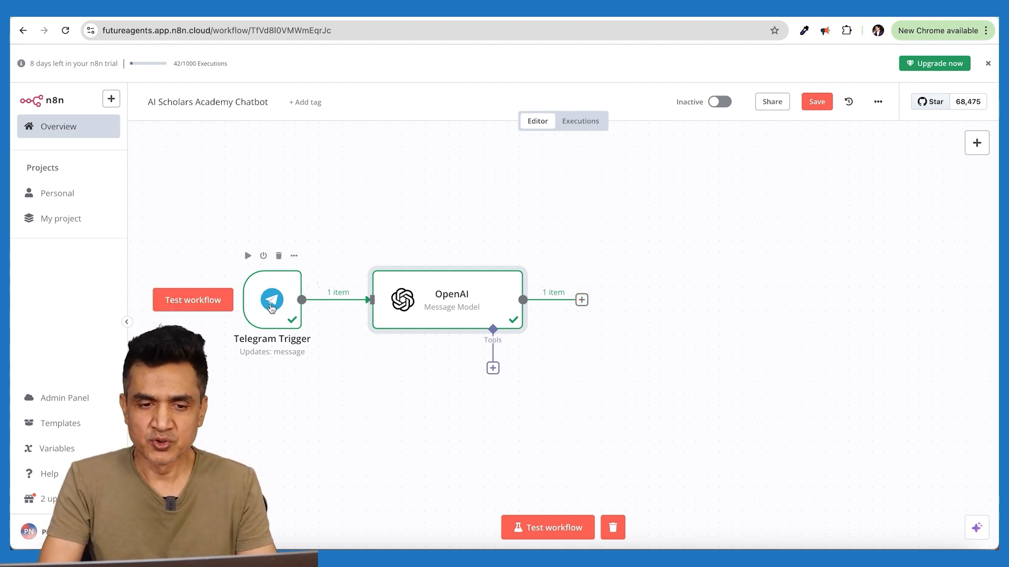
click(582, 300)
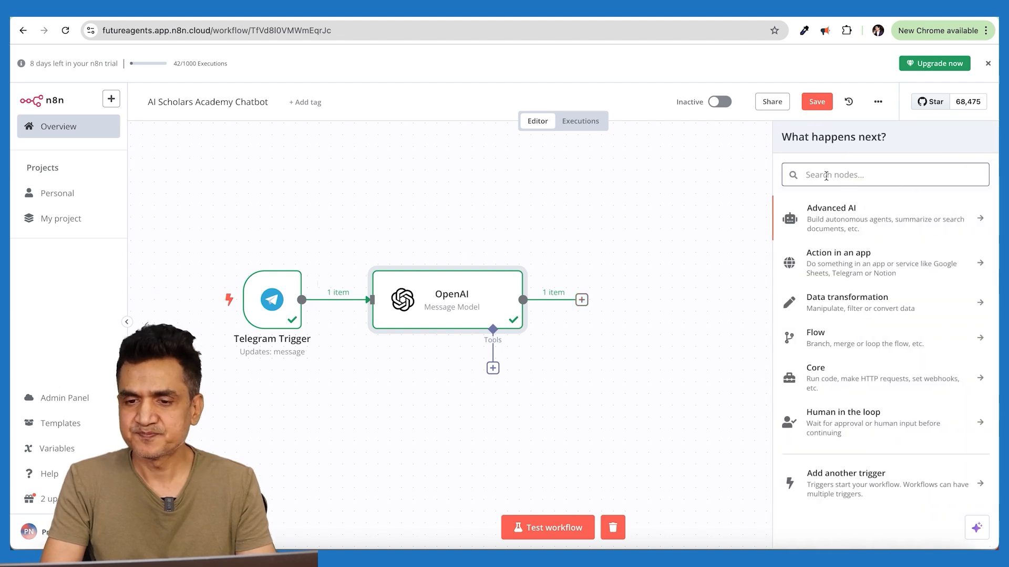
text(tele)
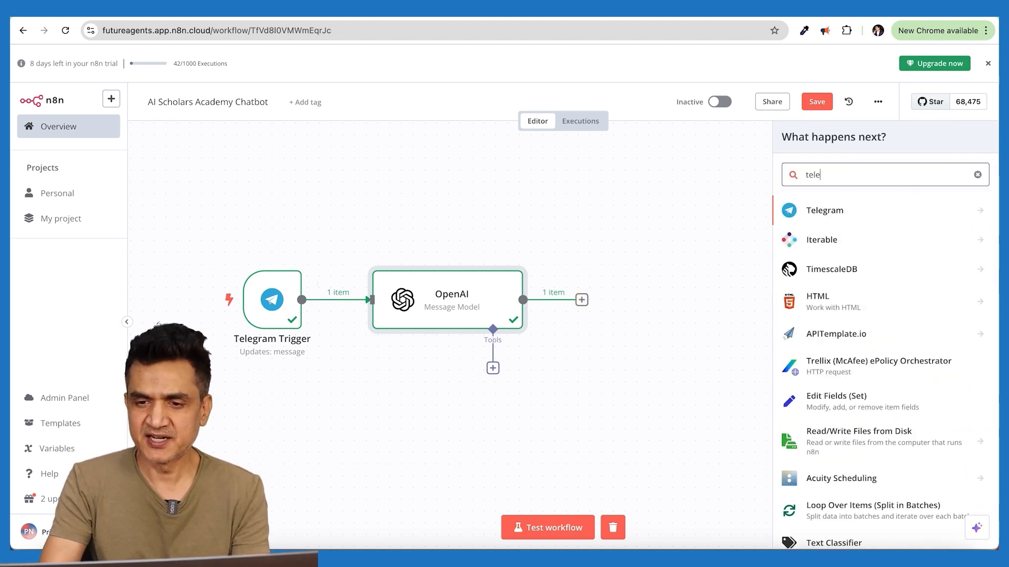
click(818, 218)
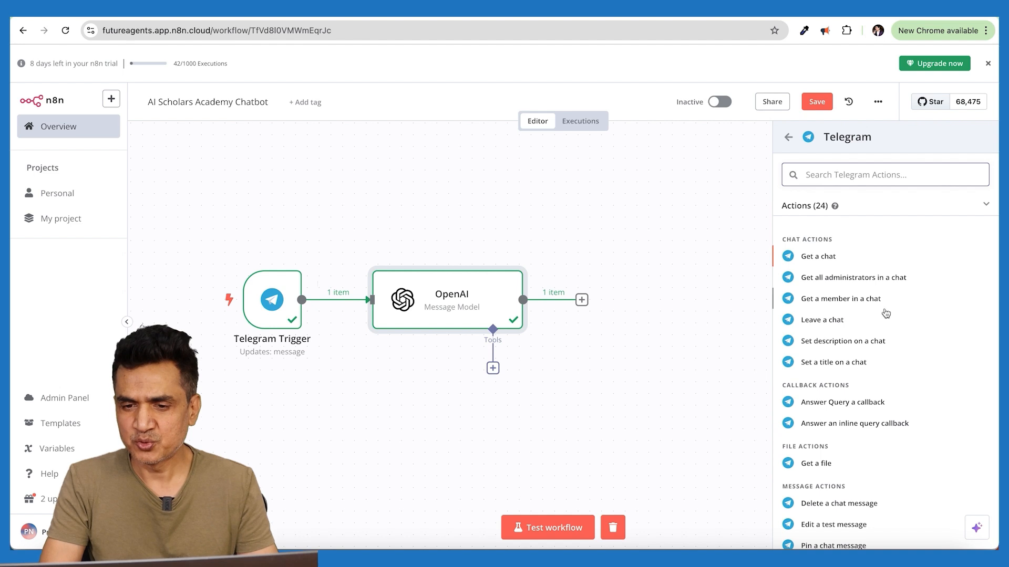
scroll(905, 366, down, 3)
scroll(905, 366, up, 3)
scroll(905, 366, down, 1)
scroll(905, 366, down, 3)
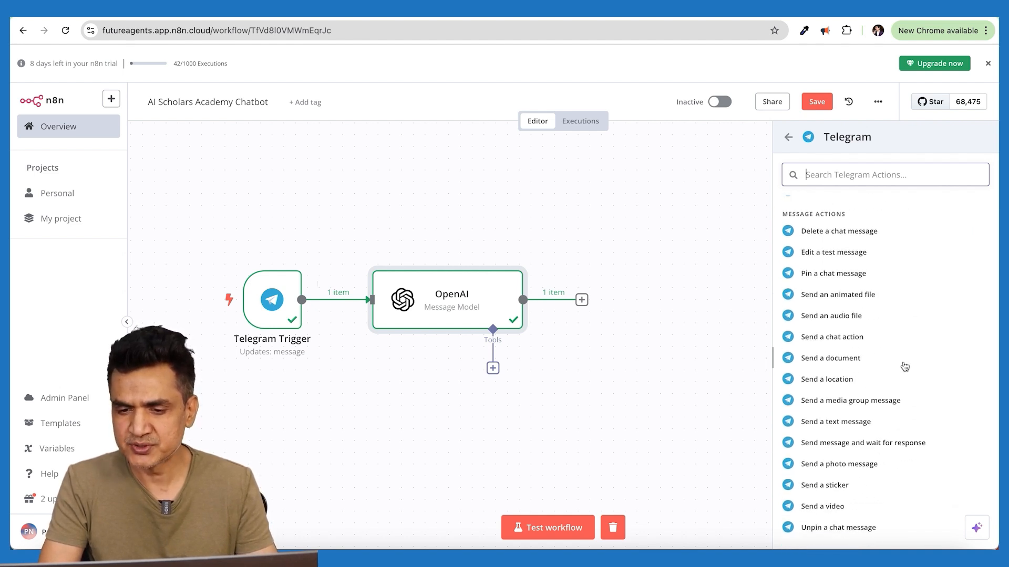
click(821, 424)
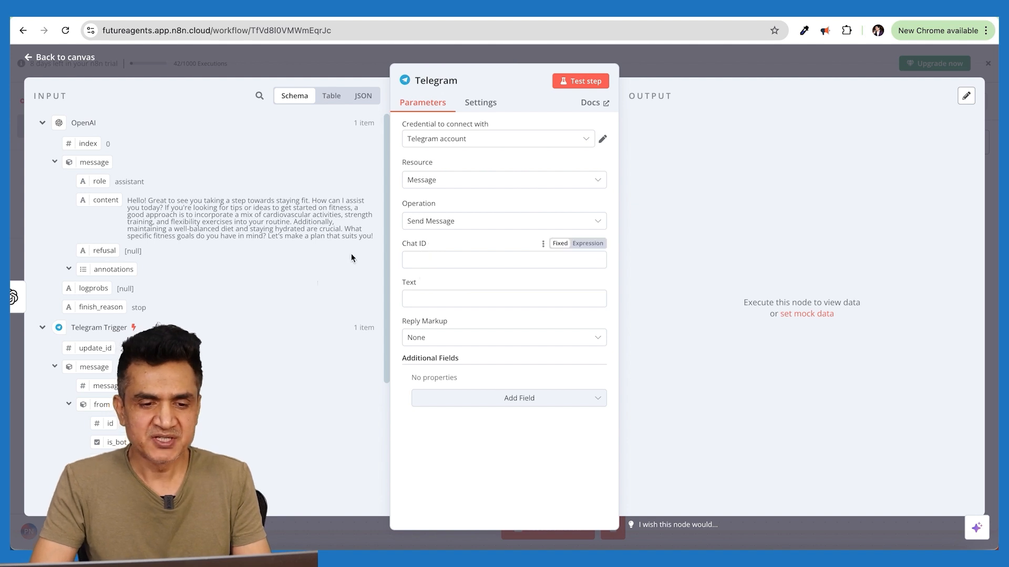
- Map the Telegram node's Chat ID to the Telegram Trigger's message chat id field
scroll(163, 326, down, 4)
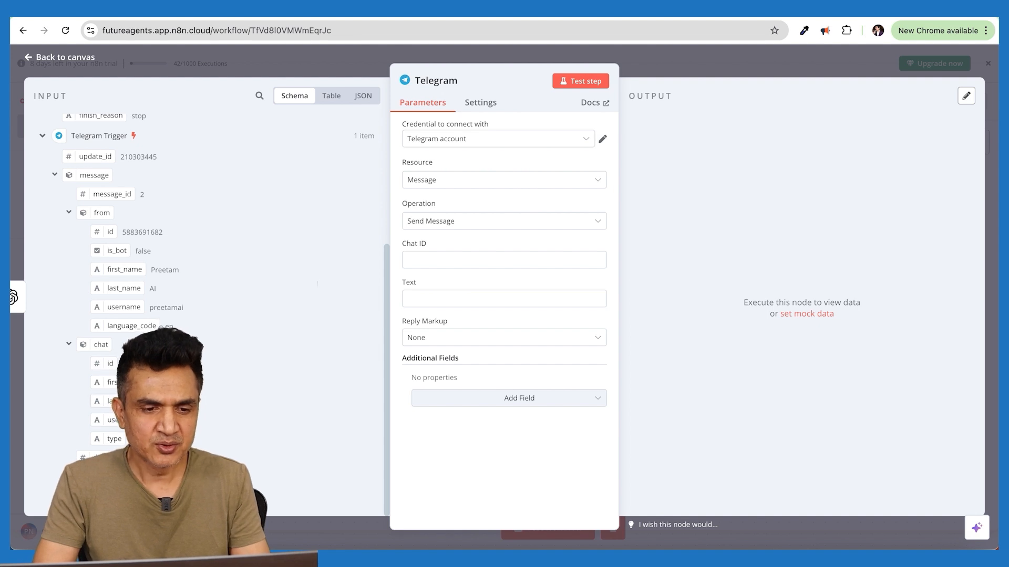
drag(109, 367, 435, 262)
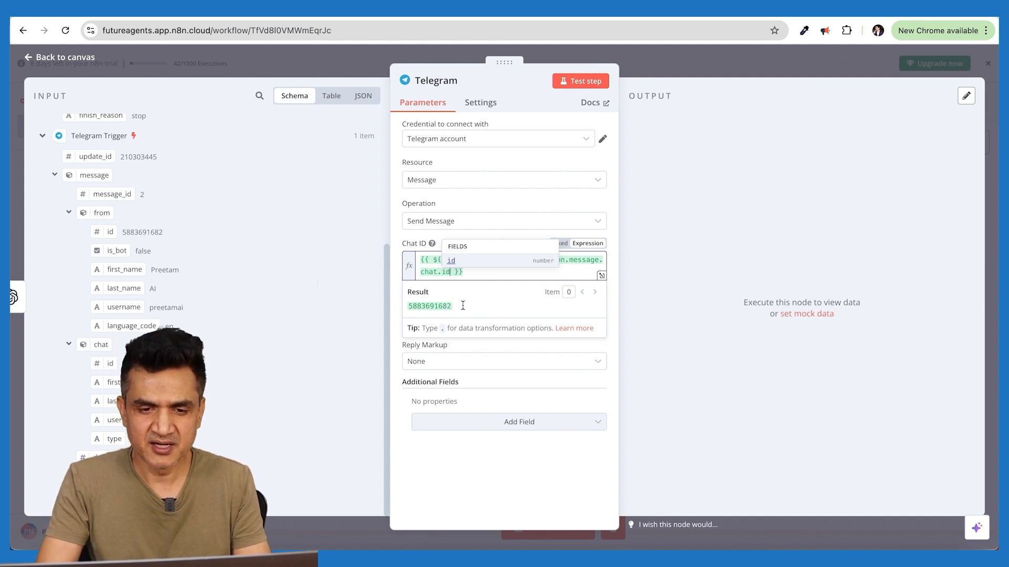
click(400, 362)
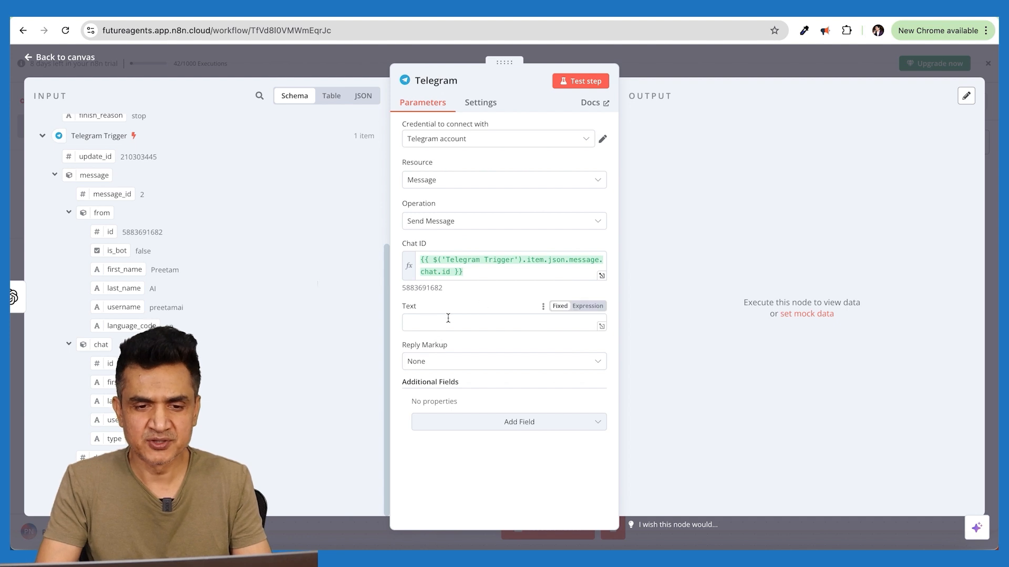
- Map the Telegram node's Text to the message content field from the OpenAI output
scroll(283, 306, up, 4)
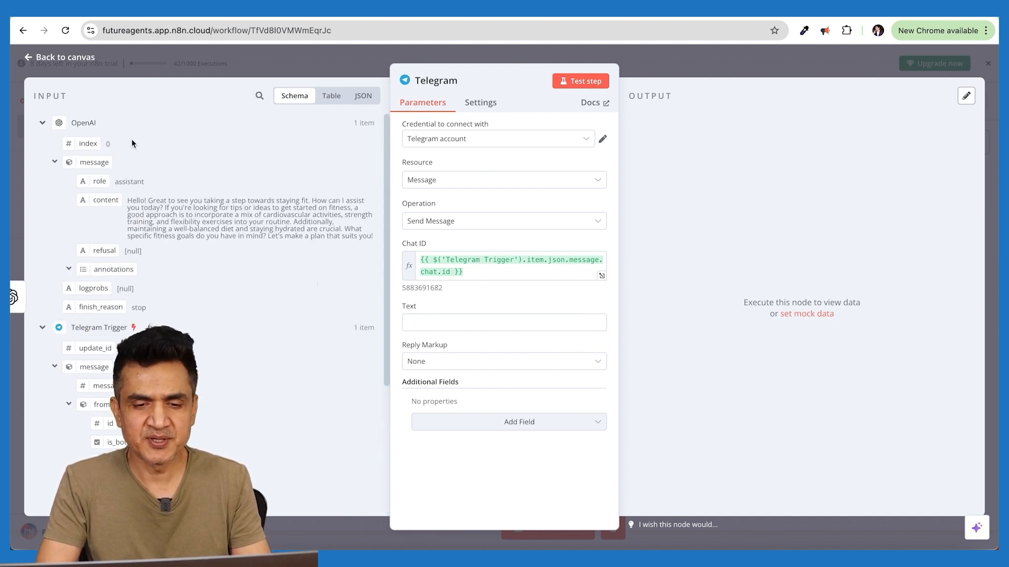
click(420, 327)
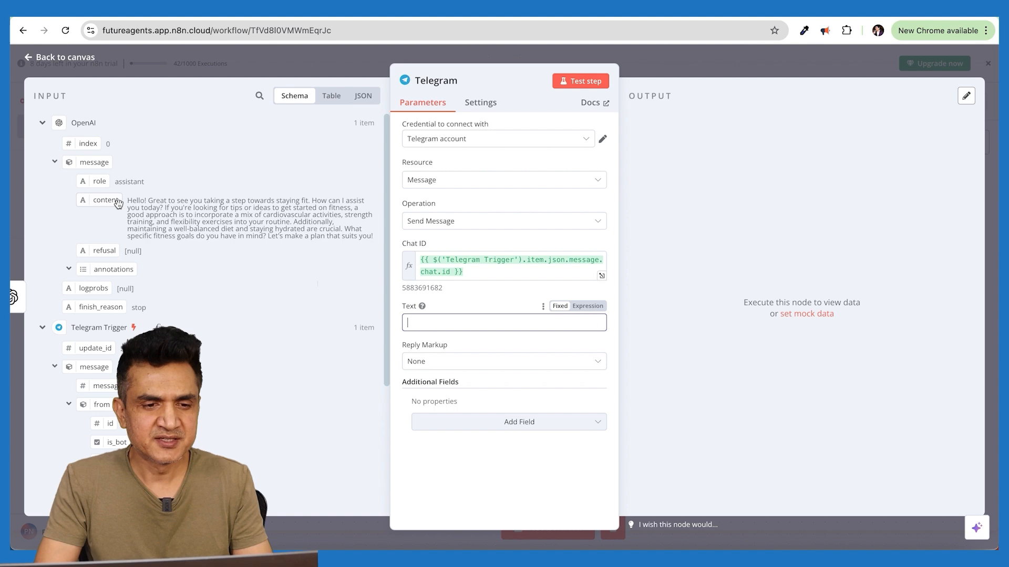
drag(96, 203, 434, 326)
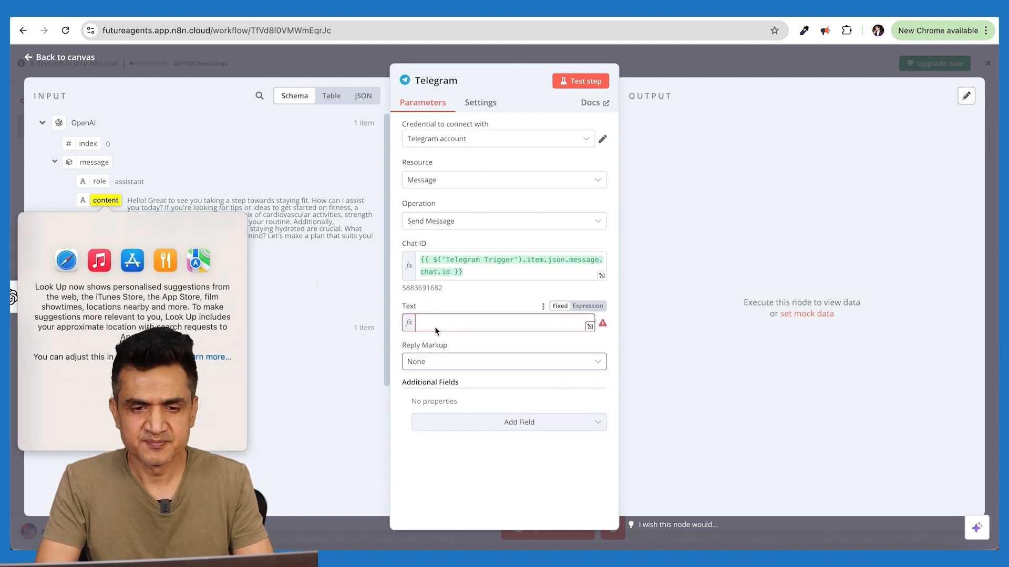
click(460, 368)
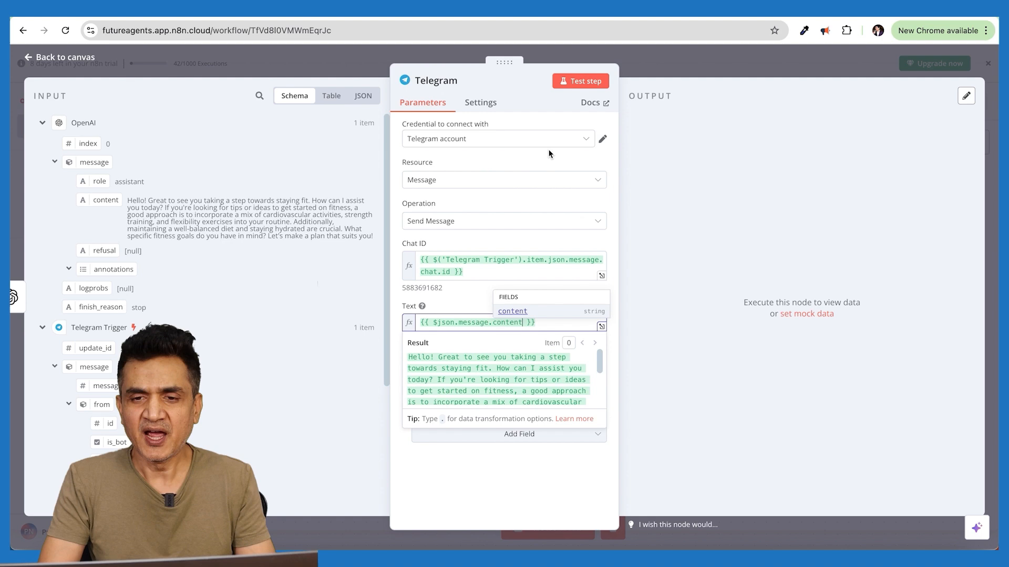
- Switch to Telegram Web to view the AI Scholars Academy bot chat, and return to the n8n Telegram node
click(863, 10)
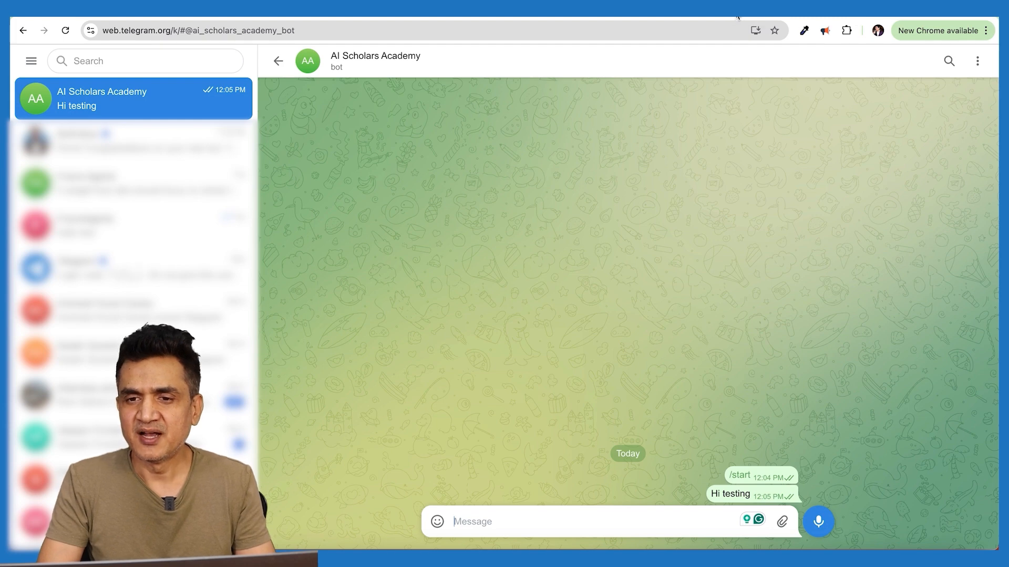
key(Escape)
click(134, 99)
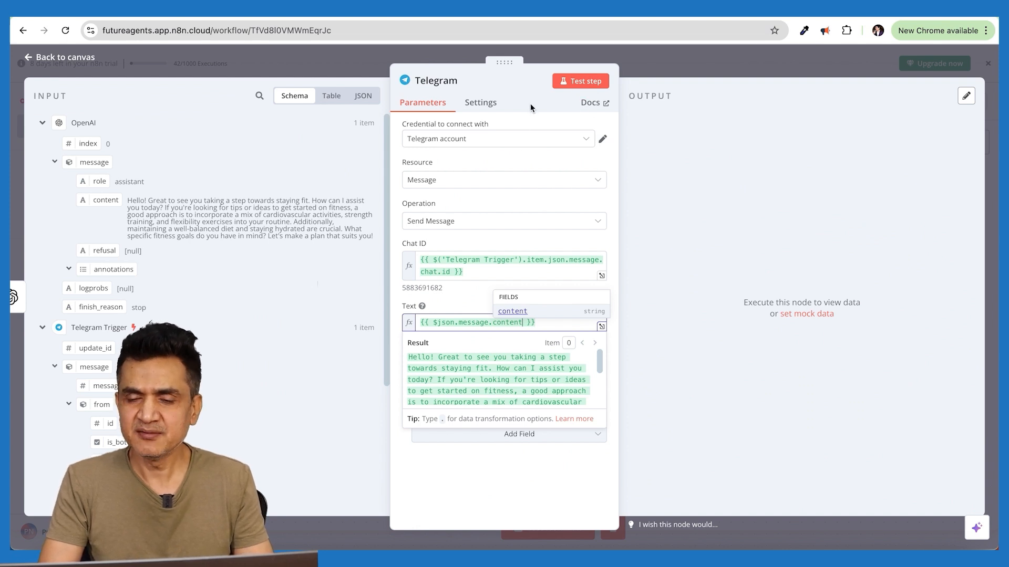
- Test the Telegram step, check the bot's reply in the AI Scholars Academy chat on Telegram Web, and return to n8n
click(577, 84)
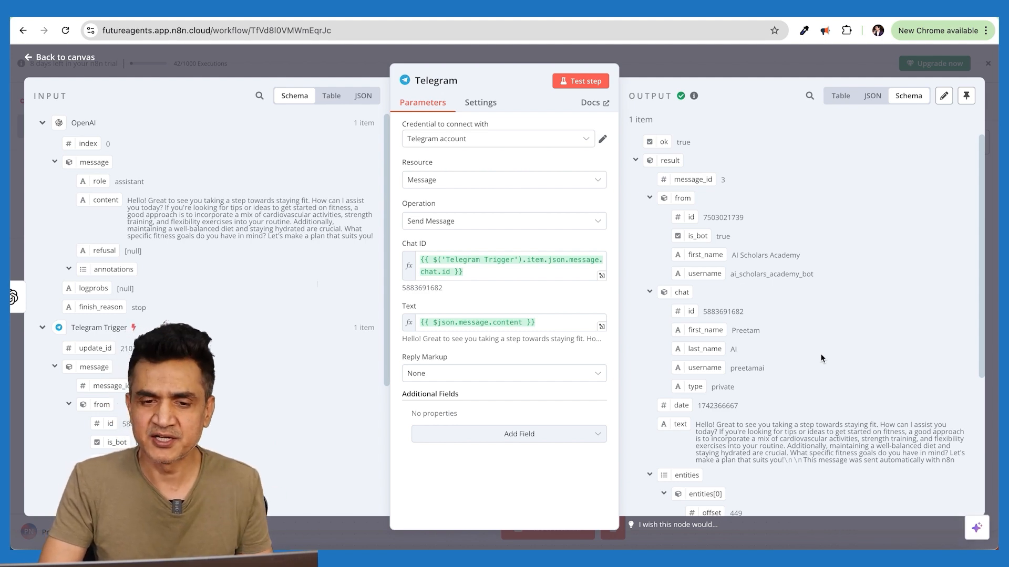
click(777, 6)
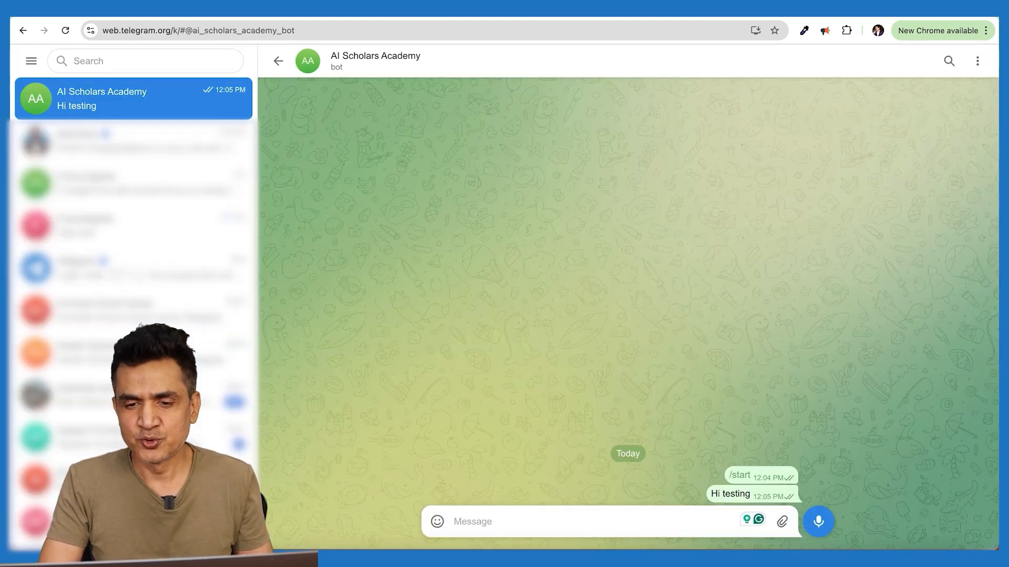
double_click(452, 406)
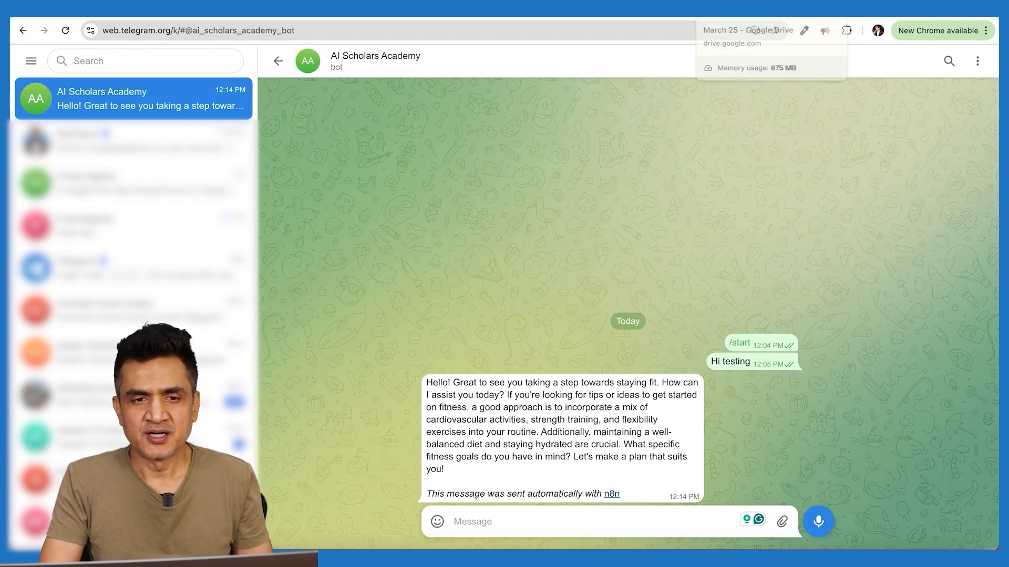
click(312, 16)
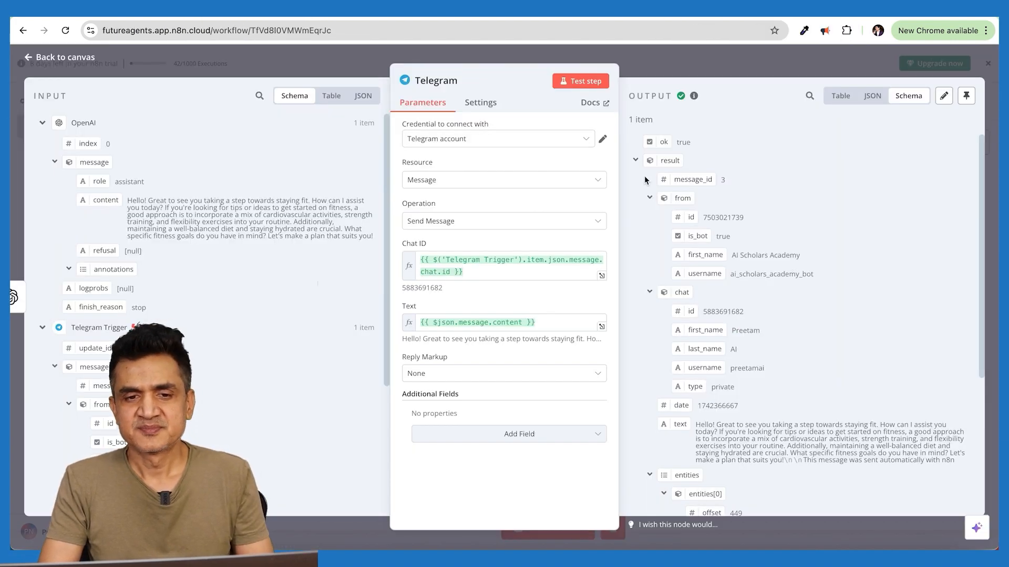
- Return to the canvas, activate the AI Scholars Academy Chatbot workflow, and dismiss the activation notice
click(28, 58)
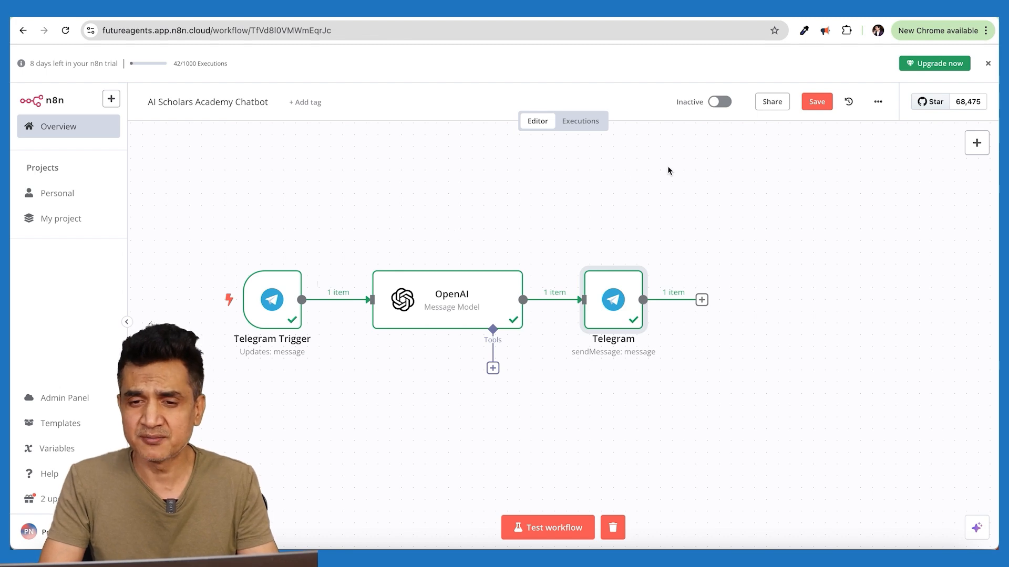
click(727, 104)
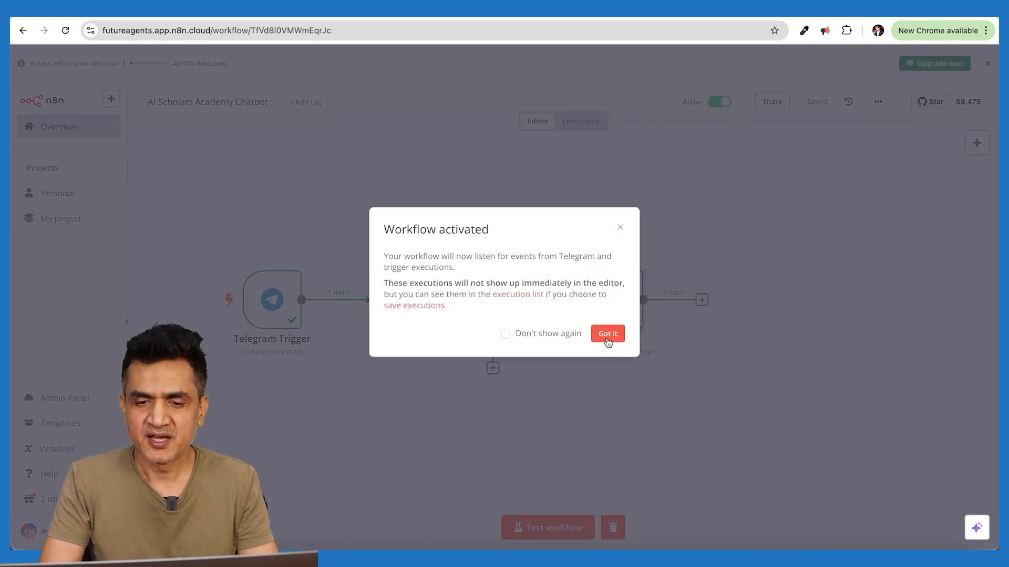
click(607, 334)
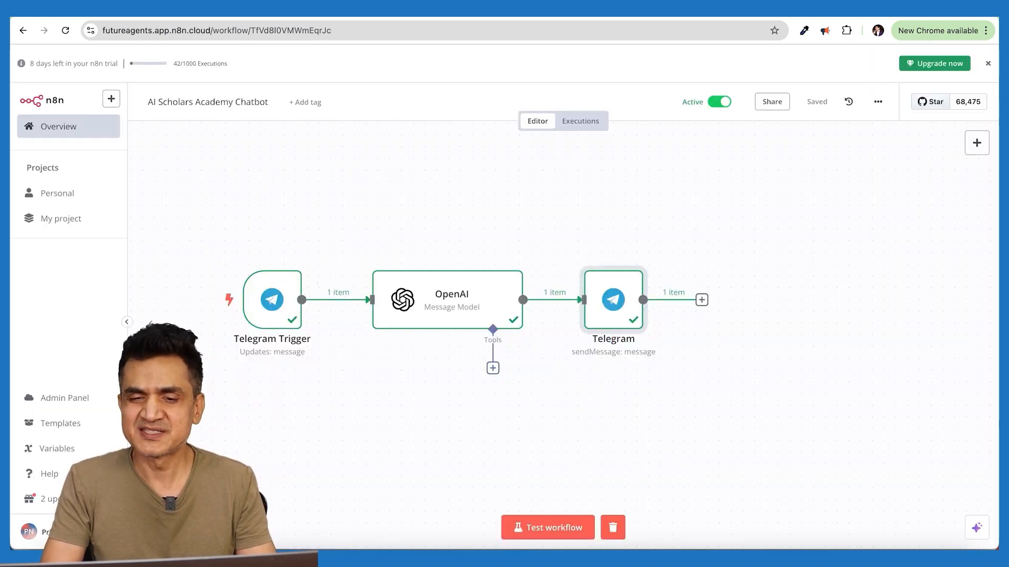
- Switch to the AI Scholars Academy bot chat on Telegram Web and send the message "I want to gain weight"
mouse_move(590, 269)
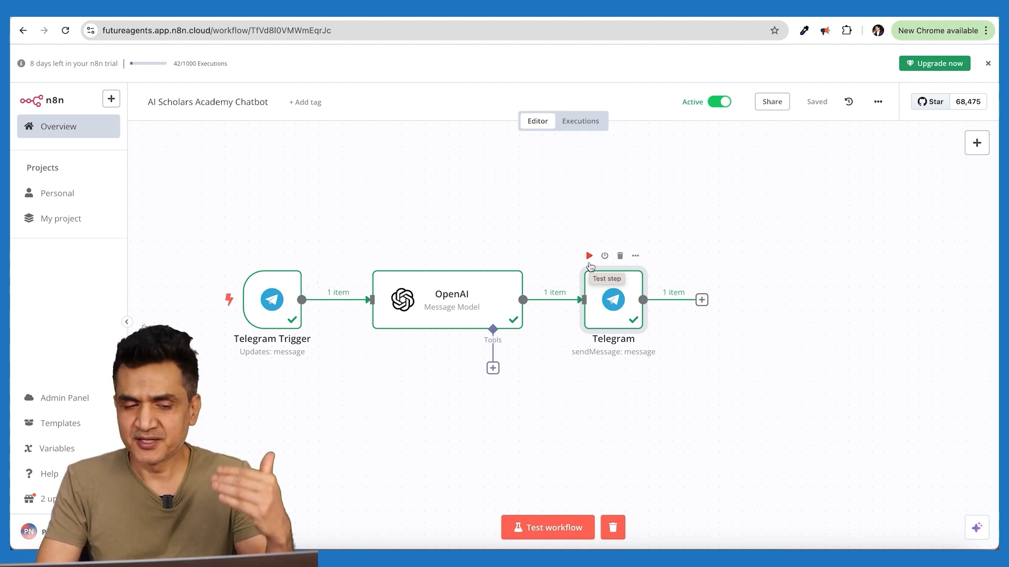
click(852, 13)
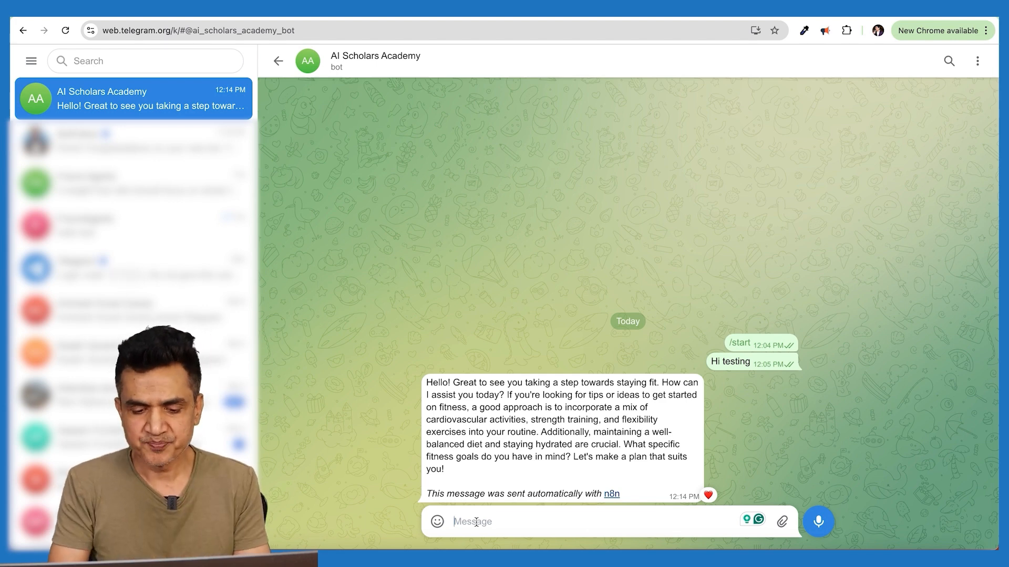
text(I want )
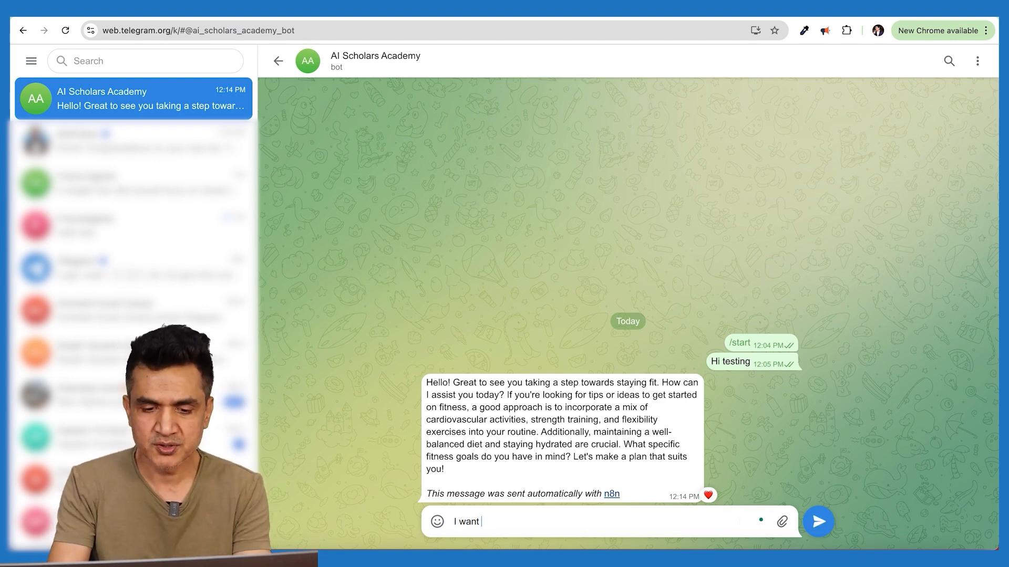
text(to gain weigh)
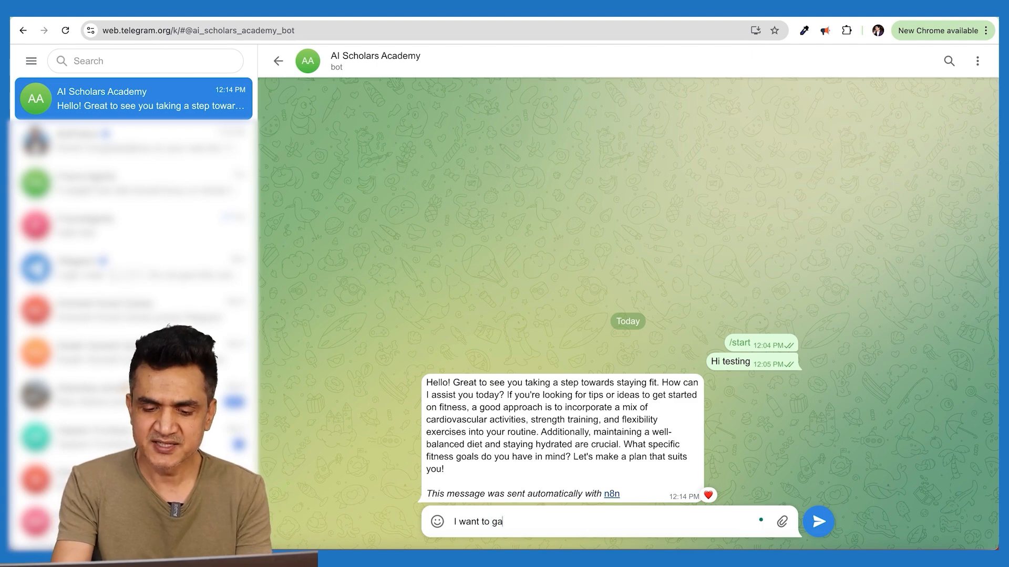
text(t)
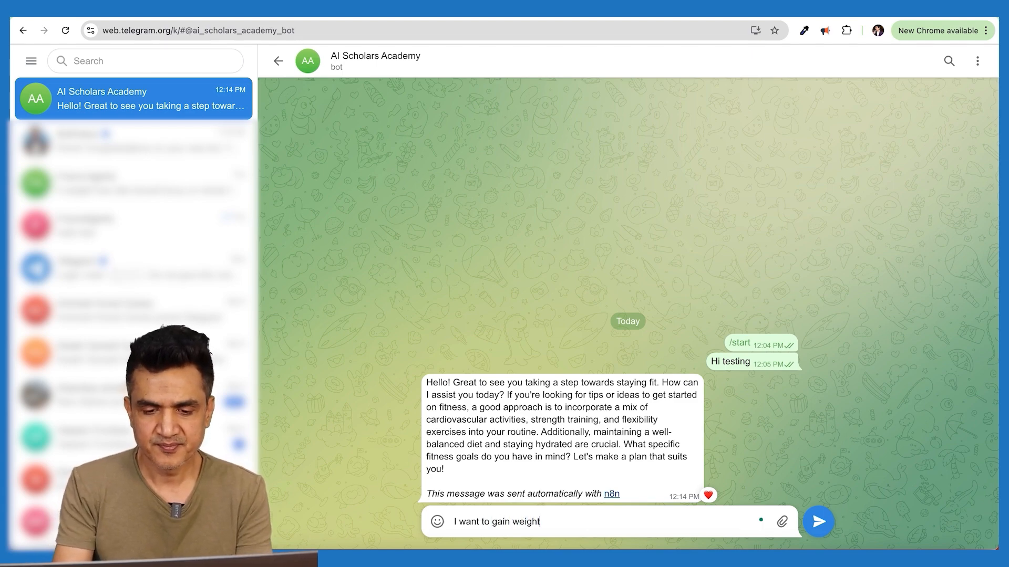
key(Return)
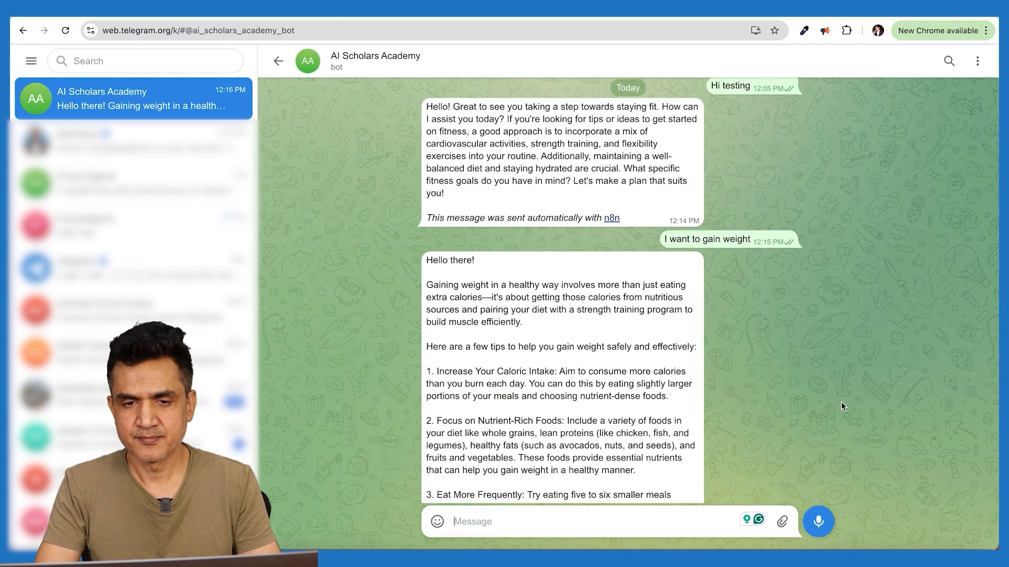
- Read through the bot's full reply to the weight gain message, along with the earlier messages in the chat
scroll(840, 402, down, 5)
scroll(824, 282, up, 7)
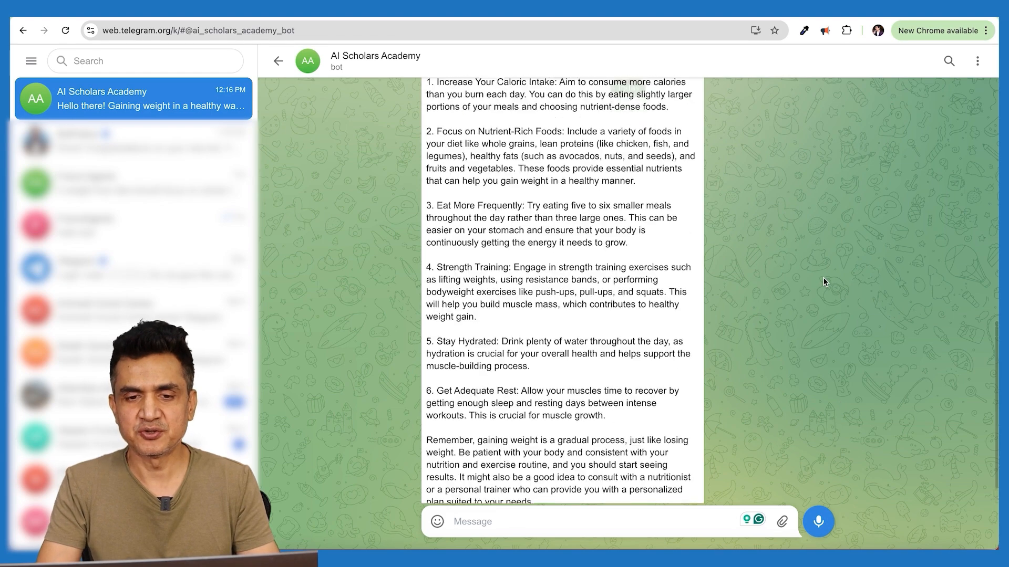
scroll(823, 281, down, 7)
scroll(823, 283, up, 8)
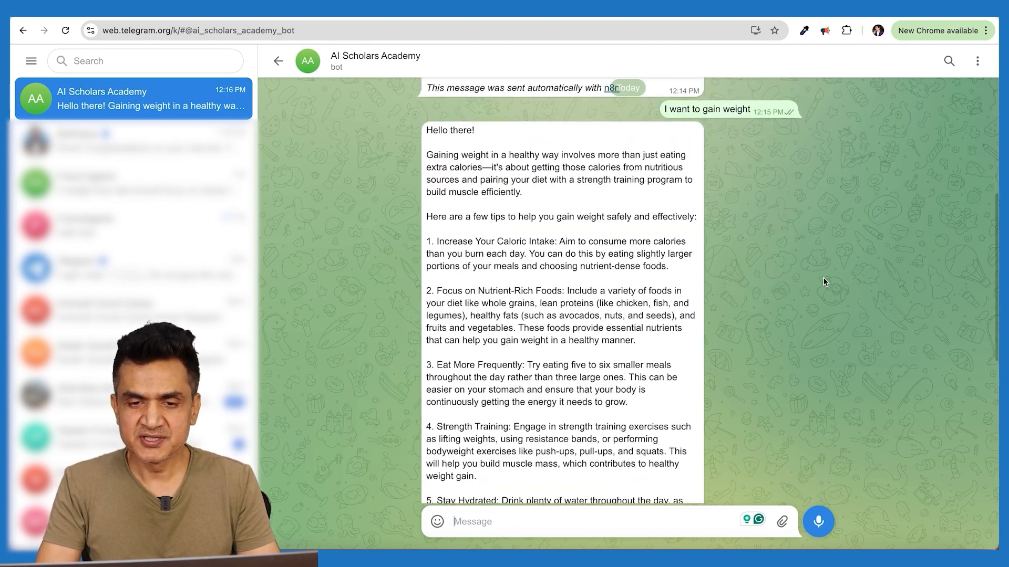
scroll(824, 282, down, 8)
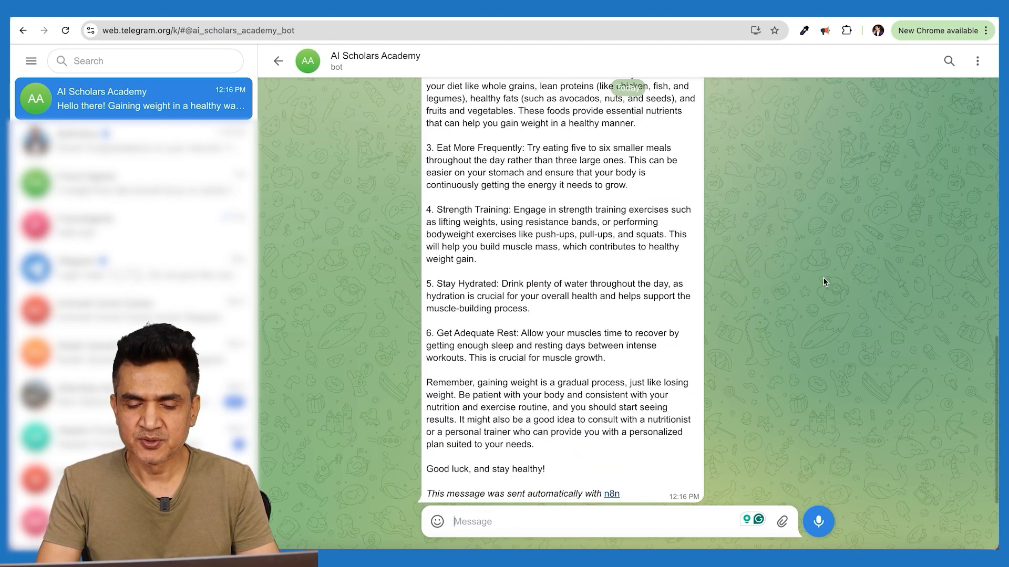
scroll(823, 282, up, 8)
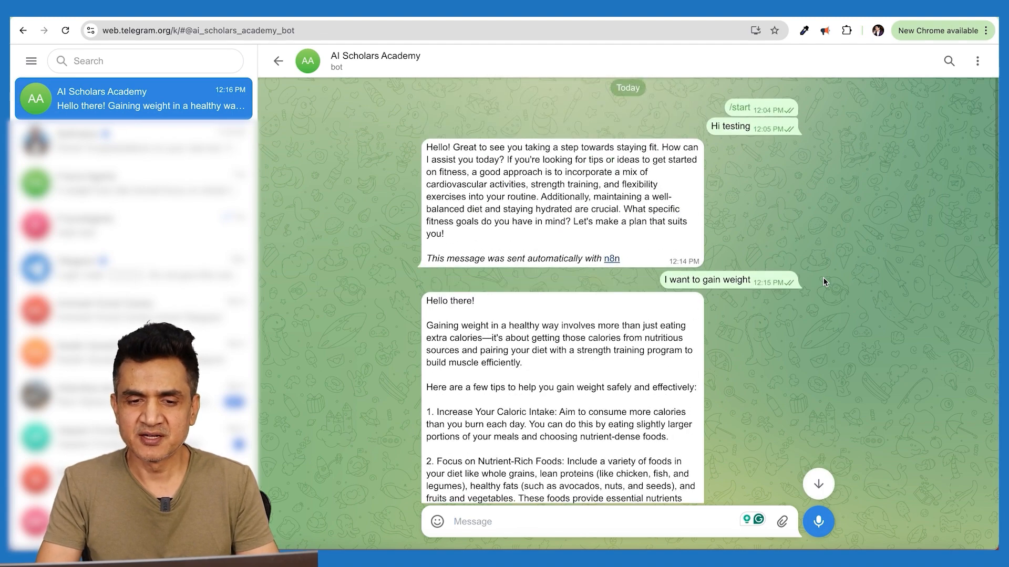
scroll(808, 254, down, 7)
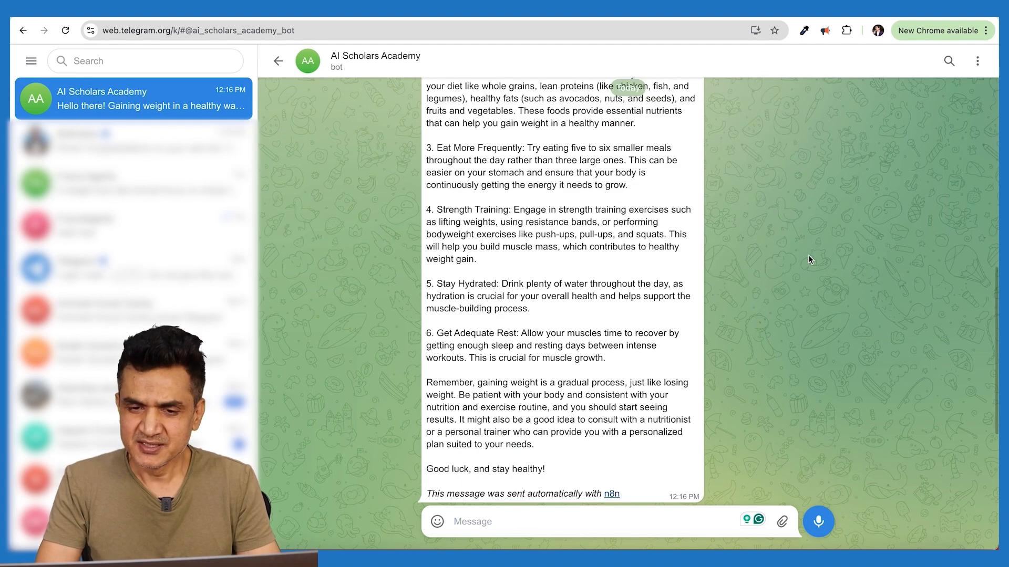
scroll(808, 254, up, 2)
scroll(810, 261, up, 5)
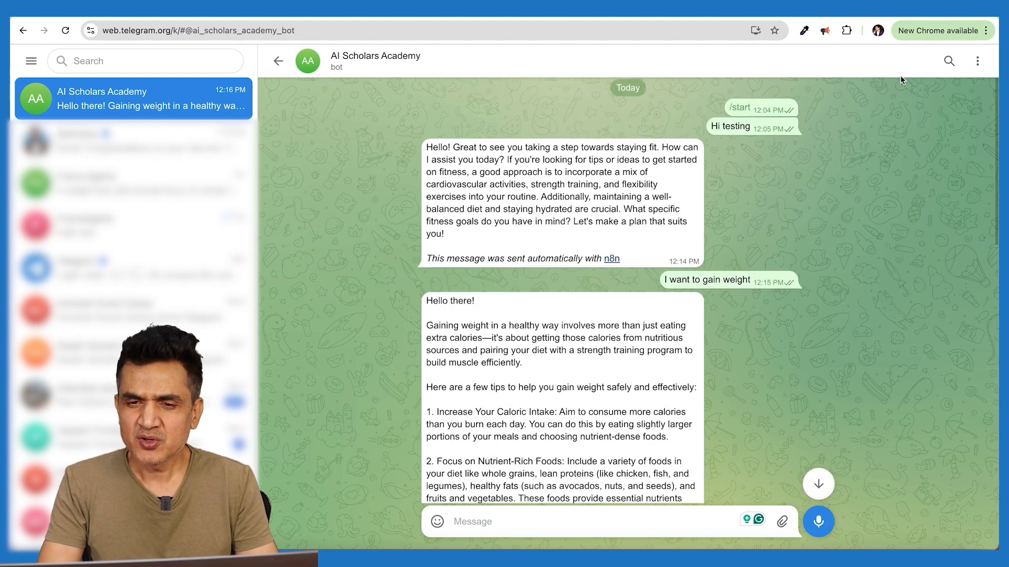
- Switch back to n8n and add "the answser should be under 50 words." to the OpenAI node's prompt, before the line introducing the user's message
click(323, 15)
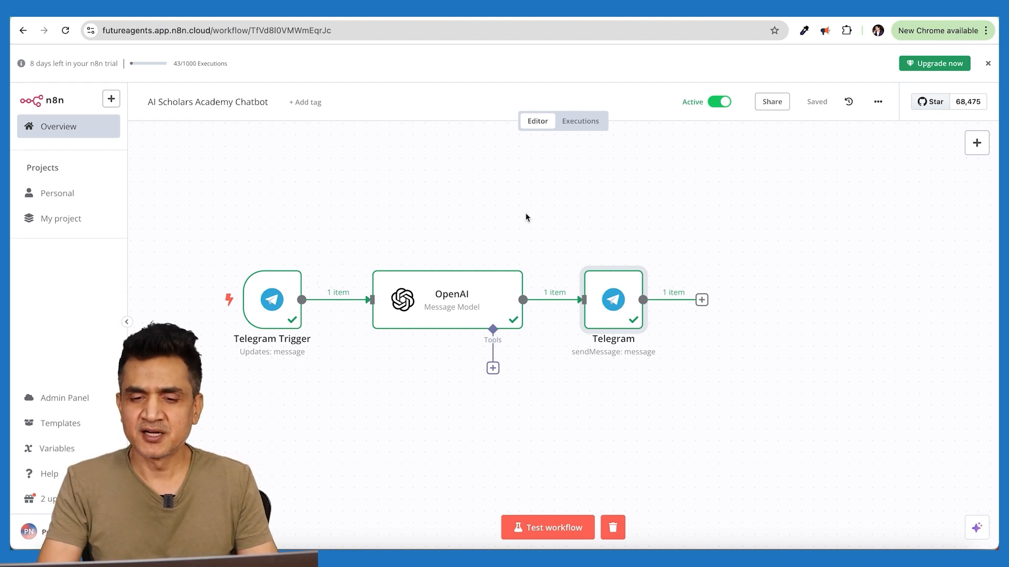
double_click(438, 308)
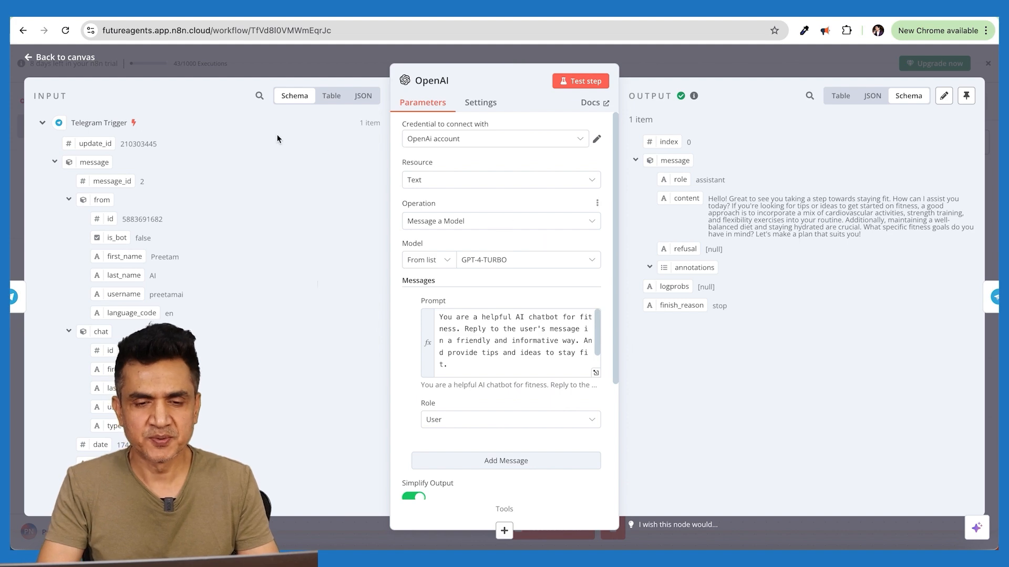
scroll(498, 293, down, 3)
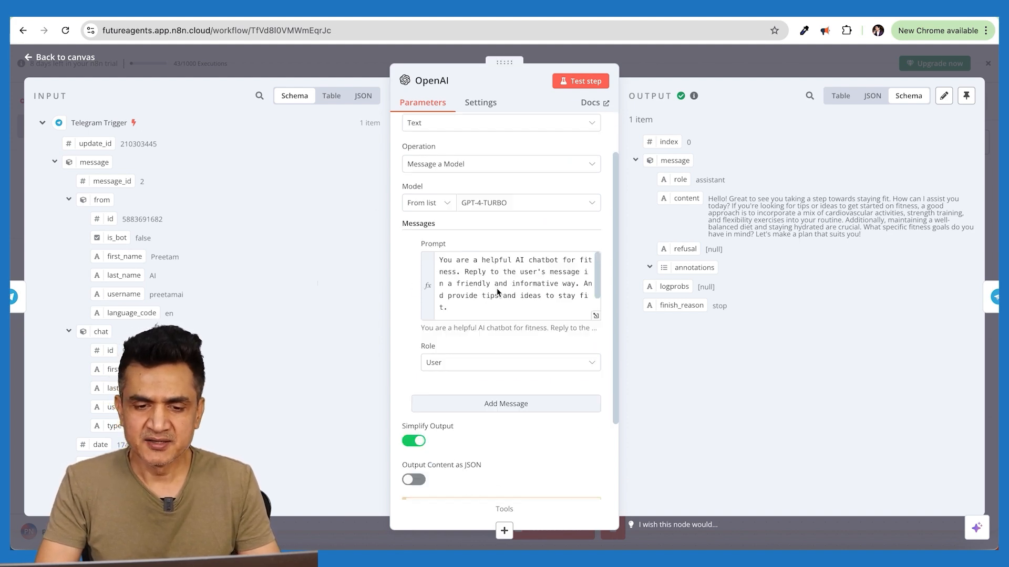
scroll(497, 293, up, 3)
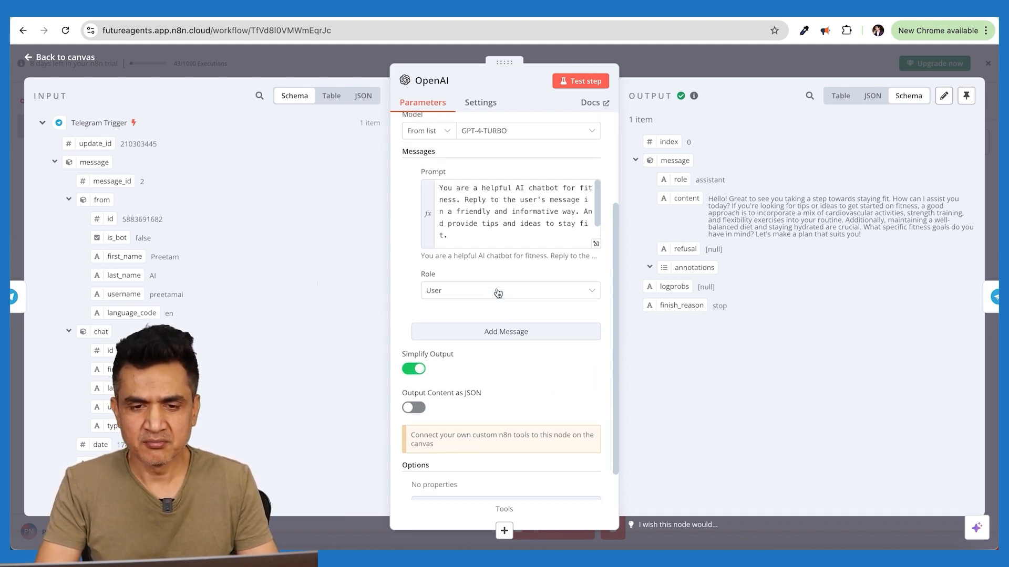
scroll(497, 289, down, 2)
click(466, 309)
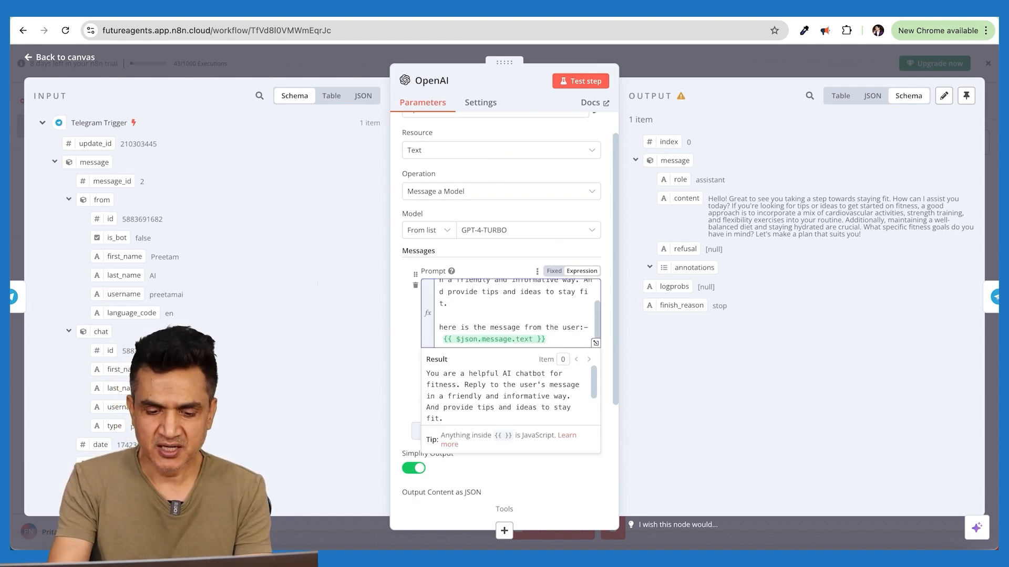
text(the answs)
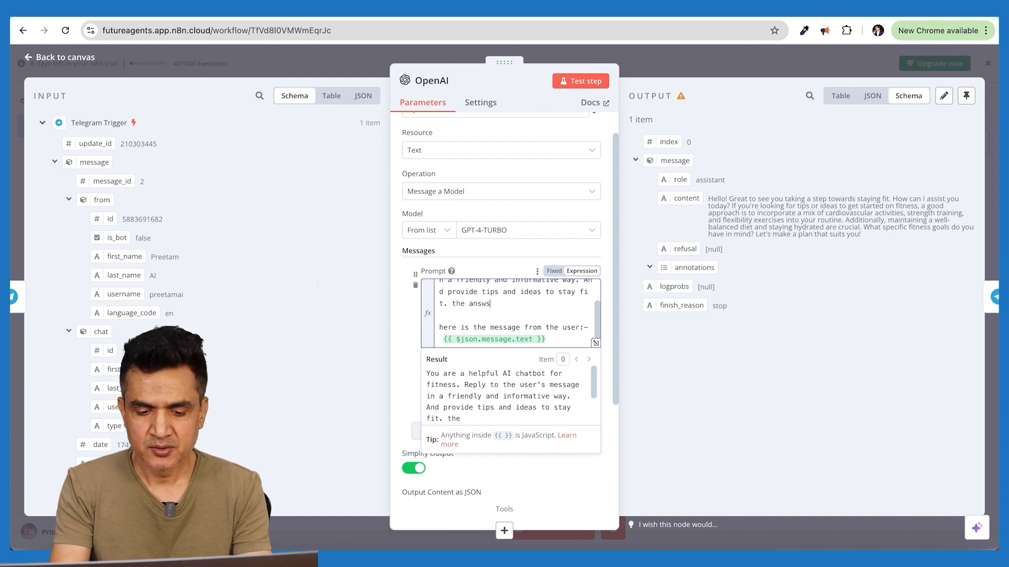
text(er should be under 50 wor)
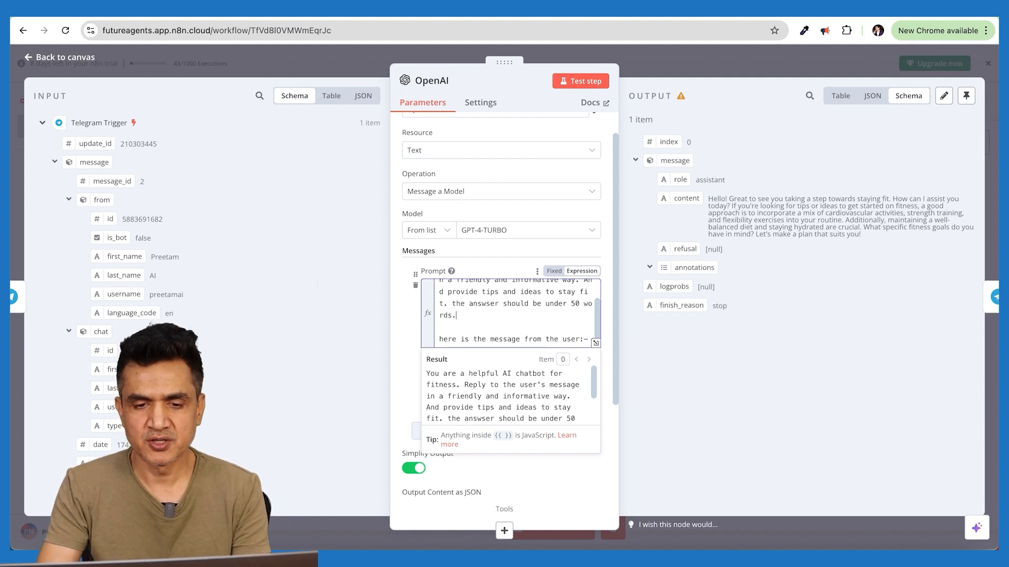
text(ds.)
scroll(490, 317, down, 1)
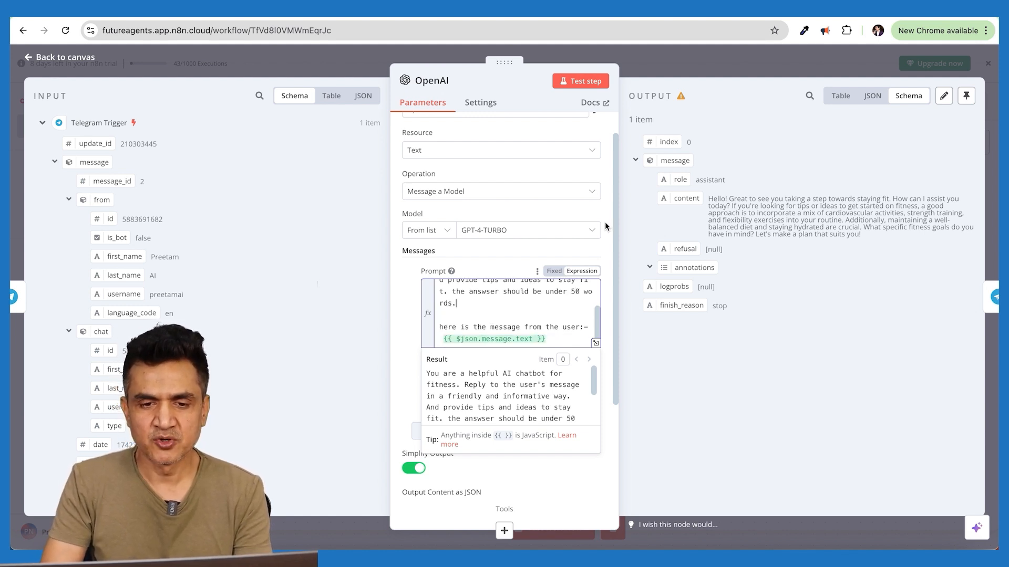
click(579, 229)
scroll(579, 229, down, 3)
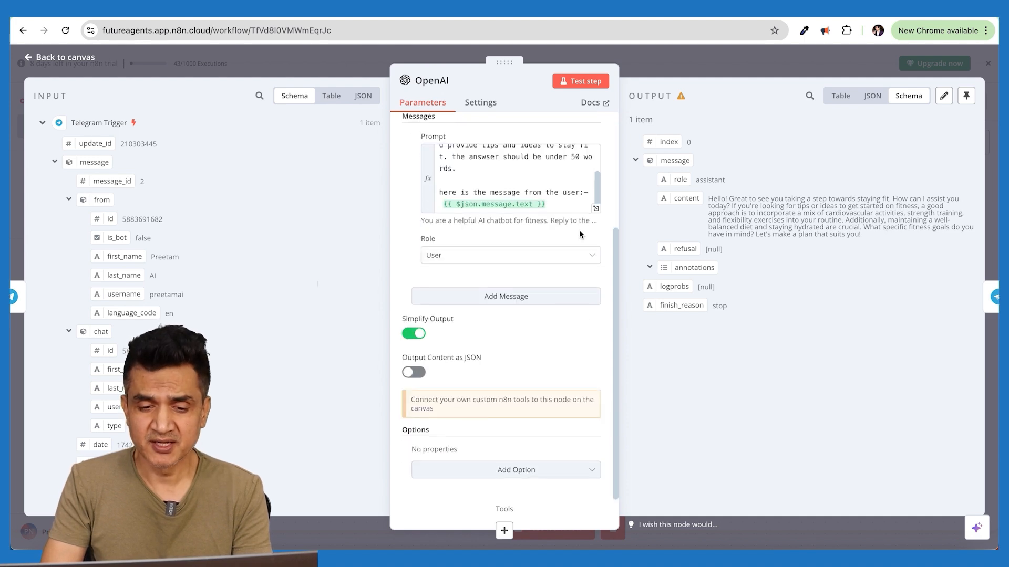
click(493, 474)
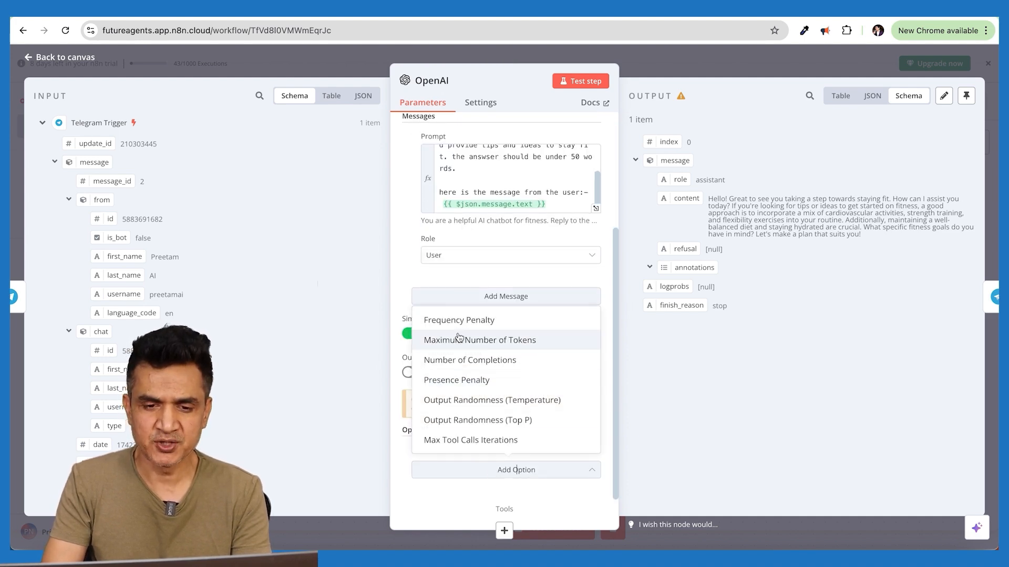
click(486, 348)
double_click(450, 472)
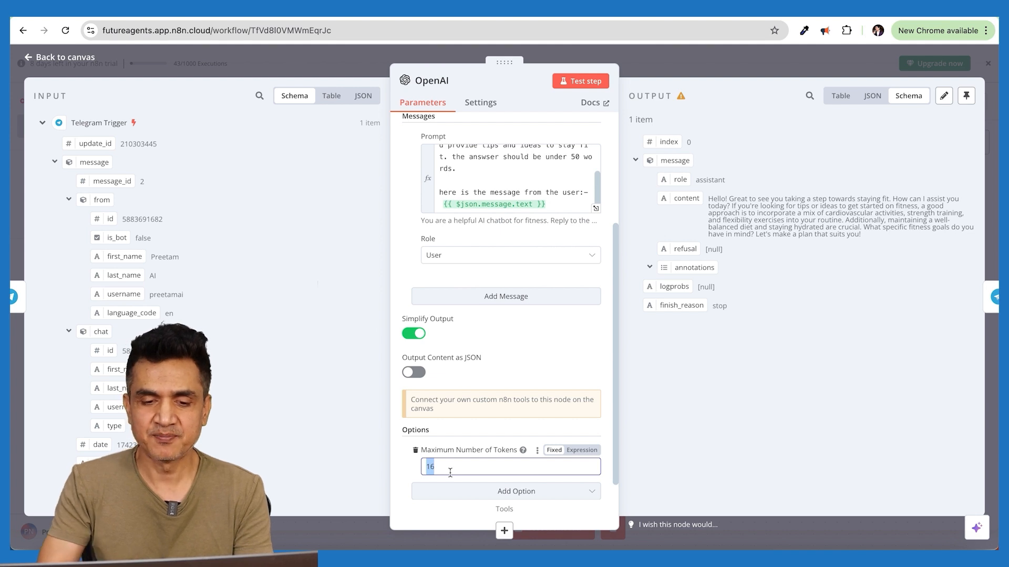
scroll(576, 418, down, 1)
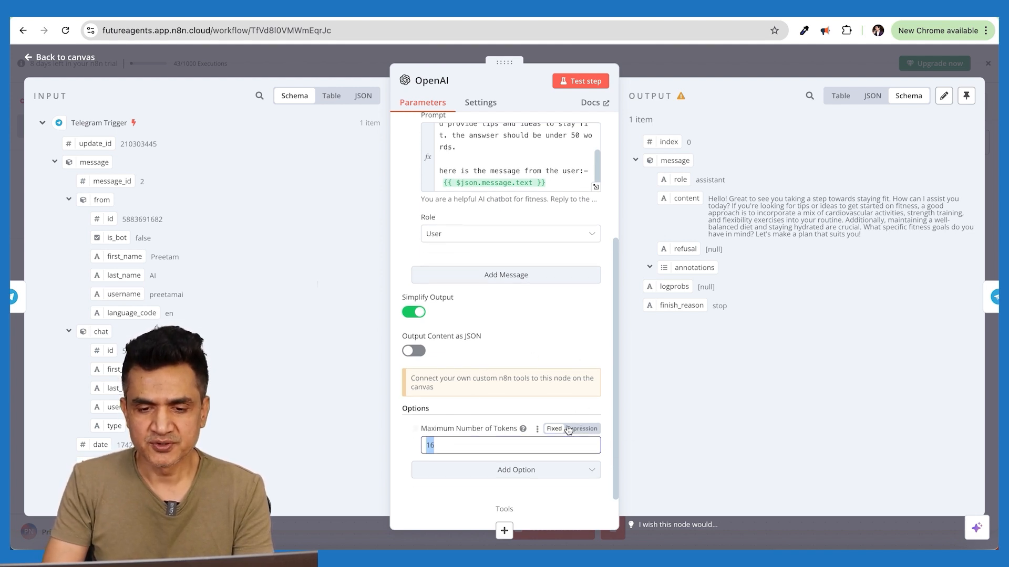
scroll(537, 367, up, 5)
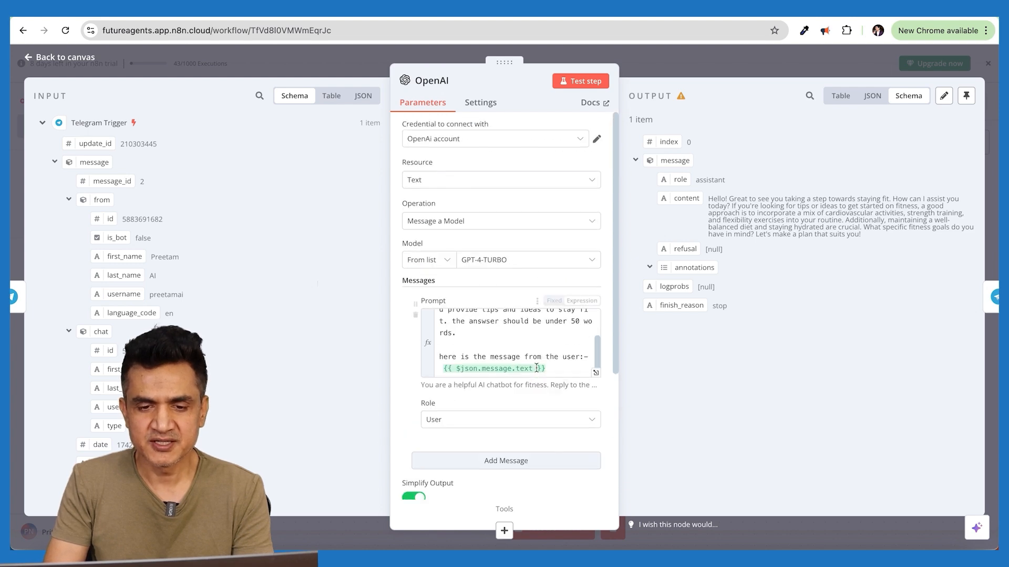
scroll(536, 368, down, 5)
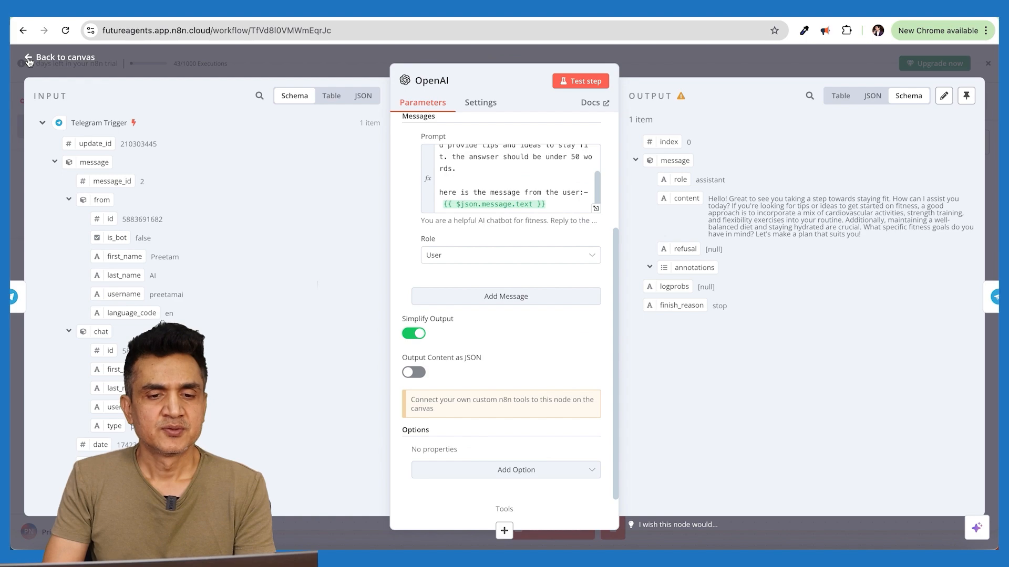
- Return to the canvas and save the AI Scholars Academy Chatbot workflow
click(29, 58)
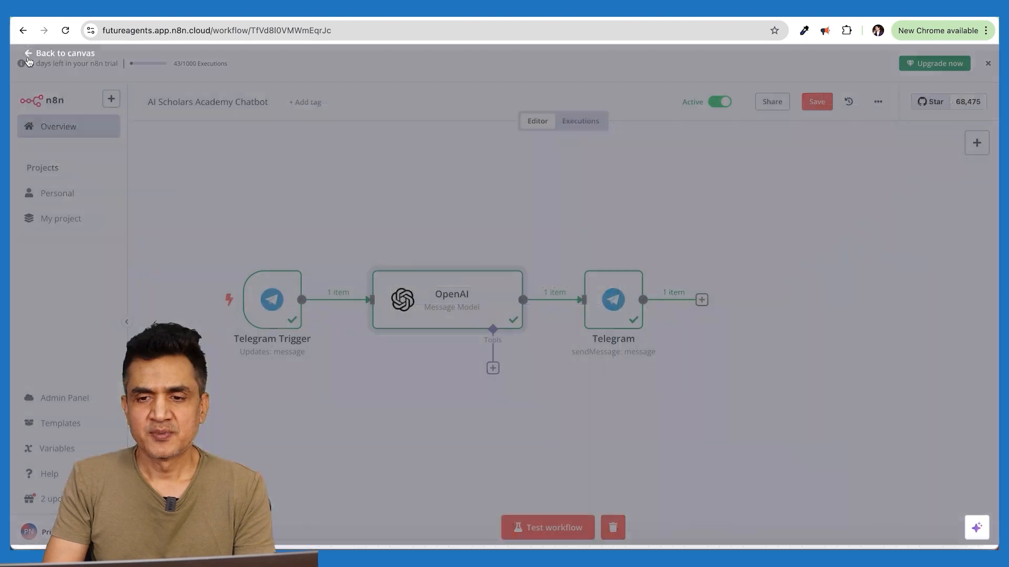
click(816, 101)
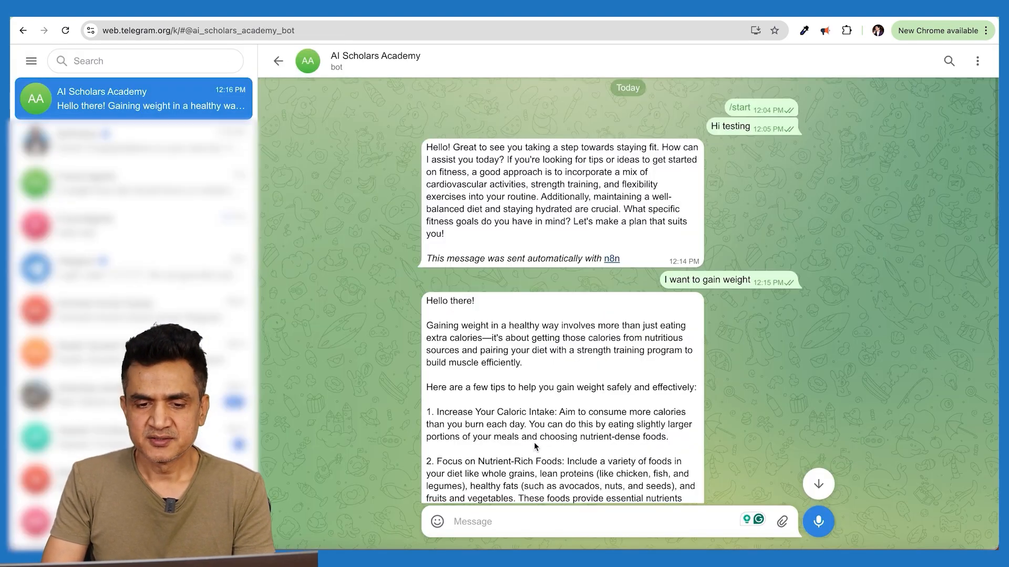
- Send the AI Scholars Academy bot the message "Suggest some diets to gain at least 5 kgs in the next 3 months"
scroll(534, 442, down, 5)
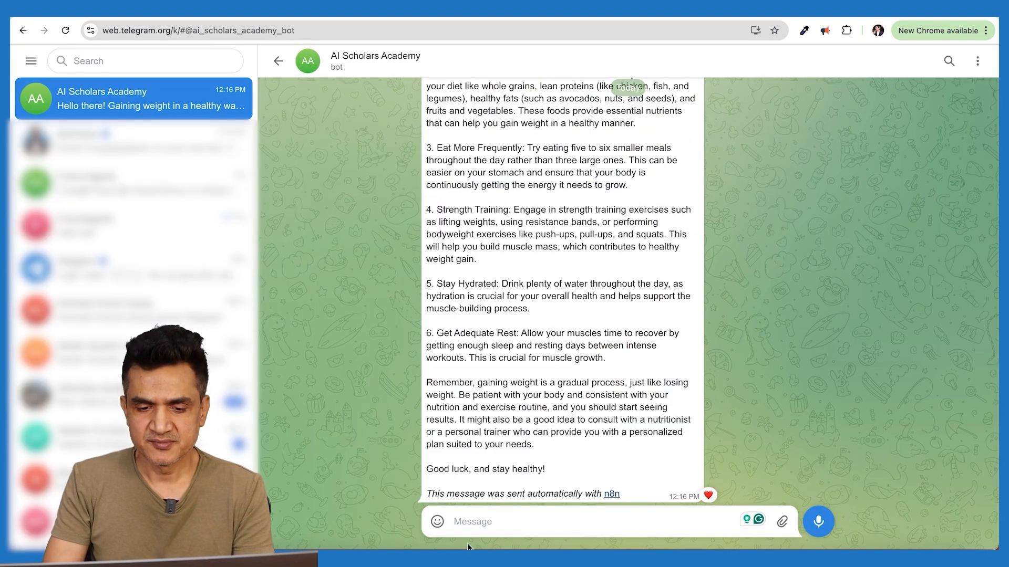
click(474, 522)
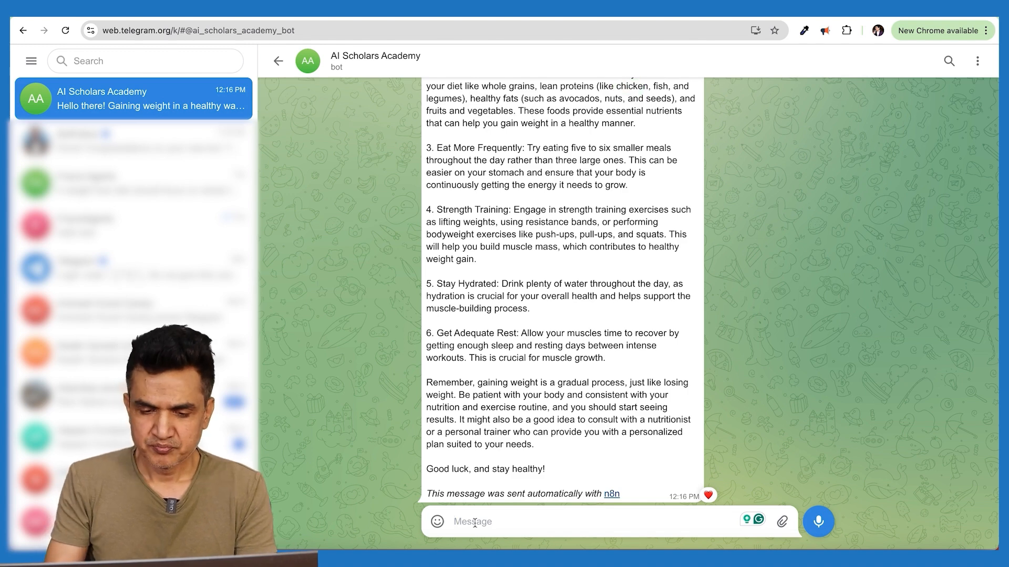
text(Suggest s)
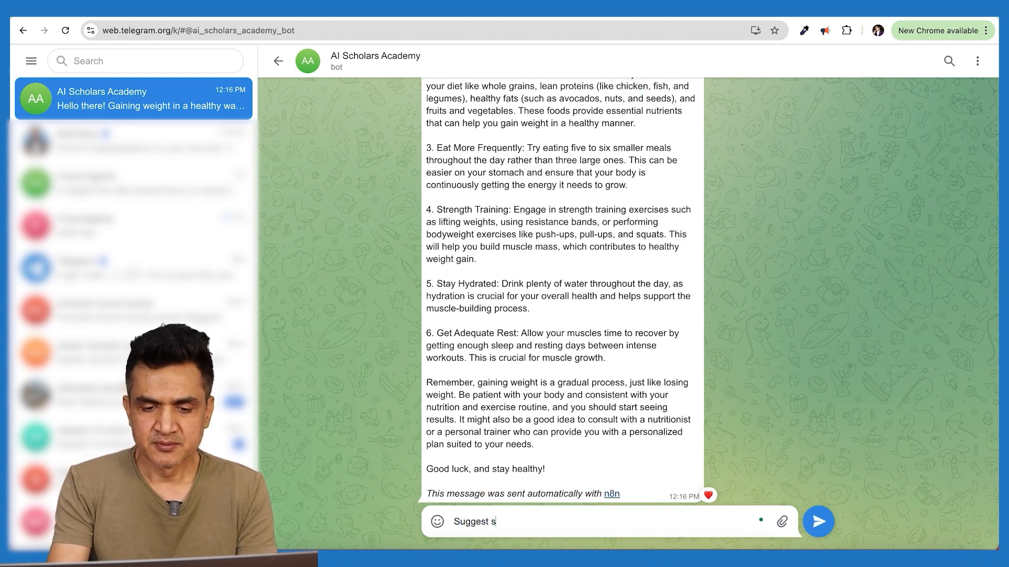
text(ome diest a)
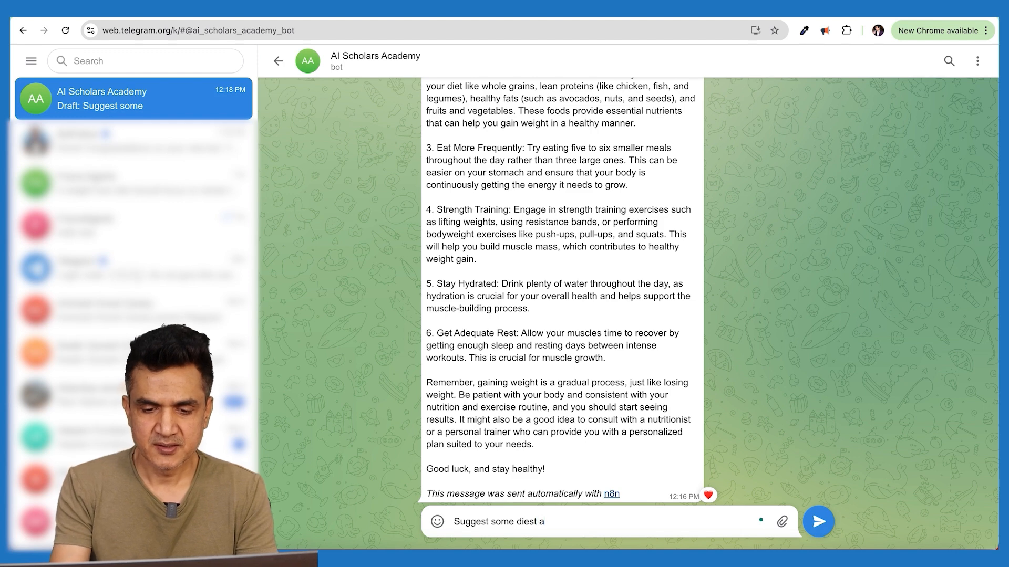
text(ets for ga)
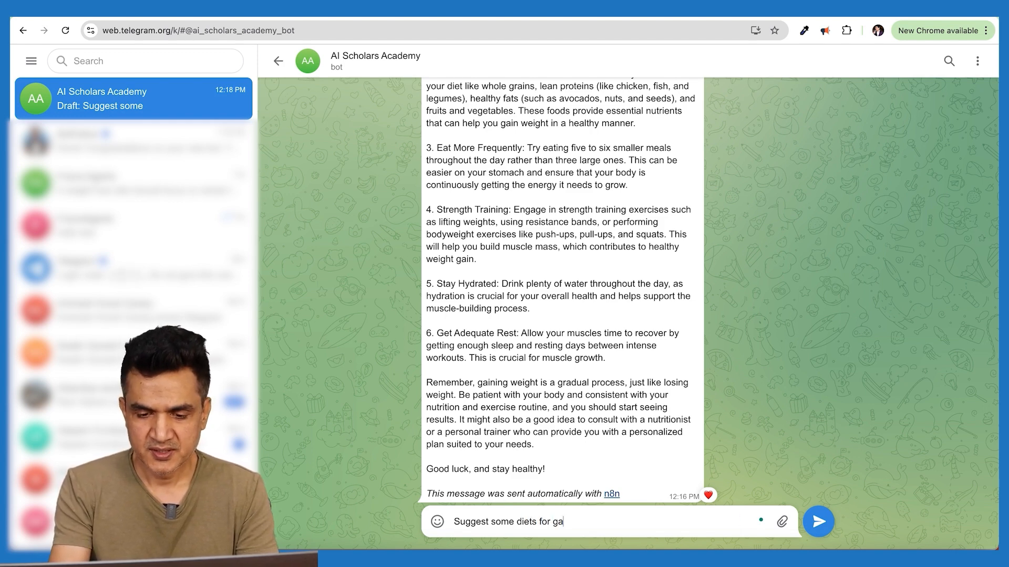
key(BackSpace)
key(BackSpace)
key(BackSpace)
key(BackSpace)
key(BackSpace)
key(BackSpace)
text(to)
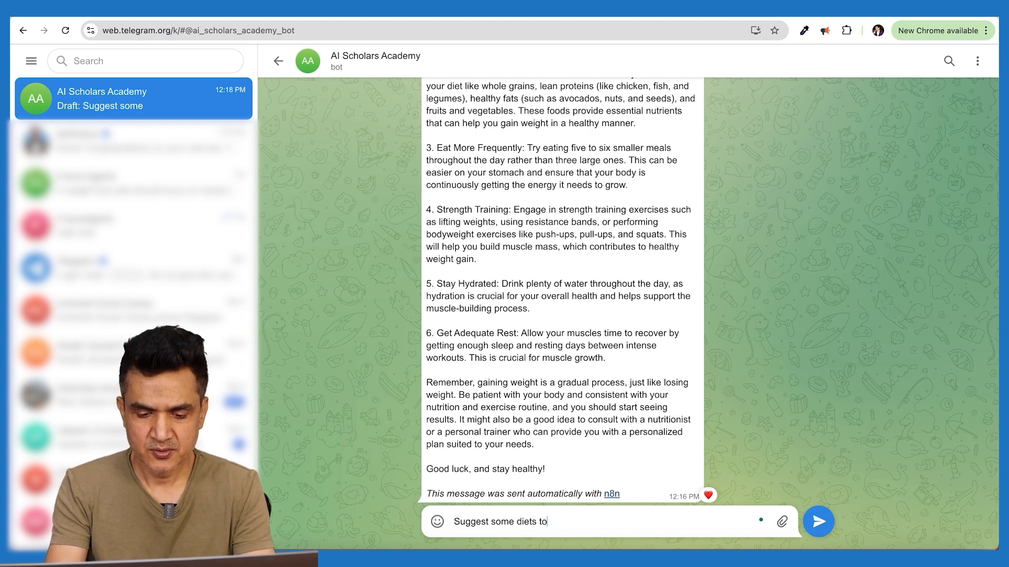
text( gain at lea)
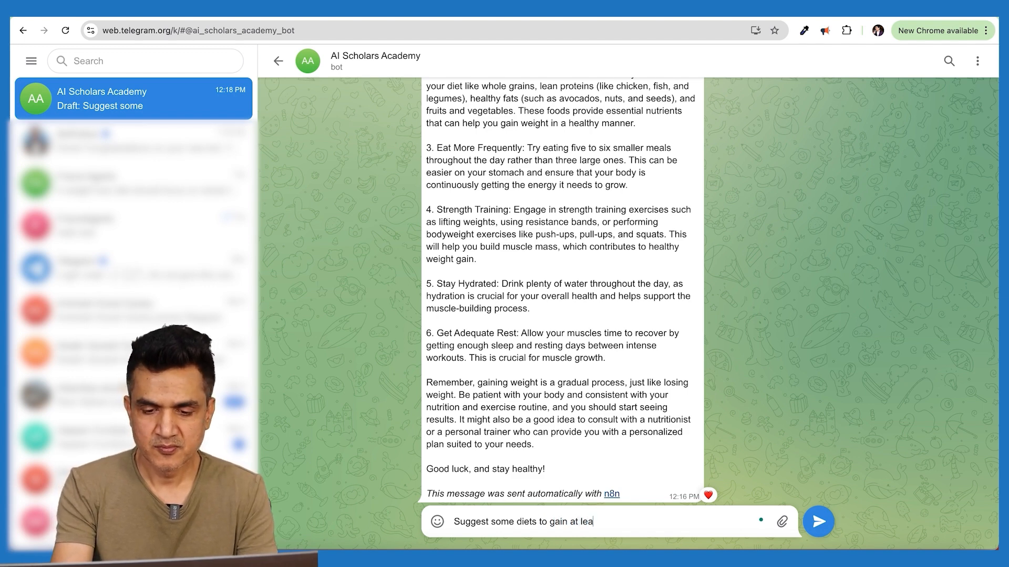
text(st 5 kg)
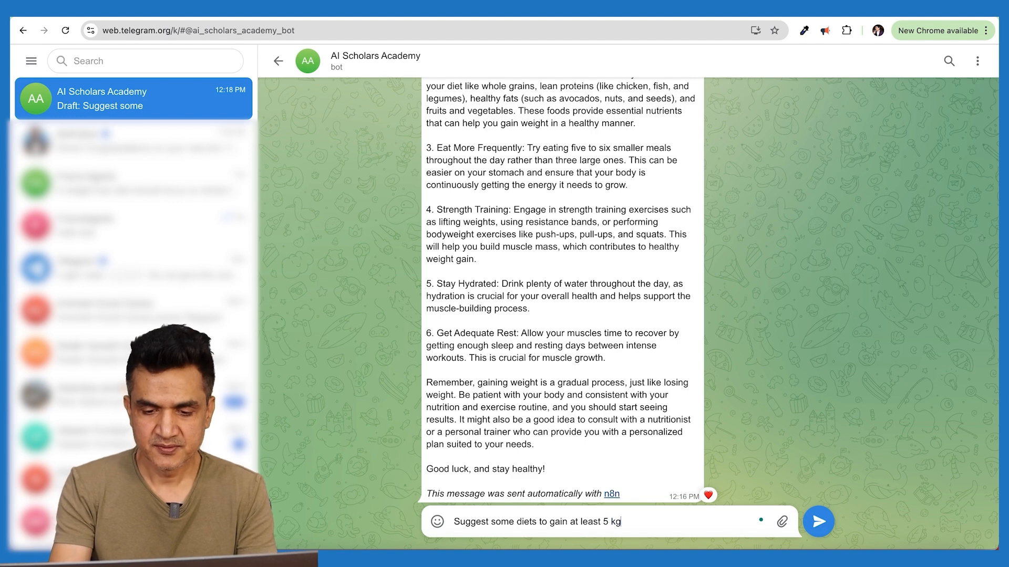
text(s in the next 3 months)
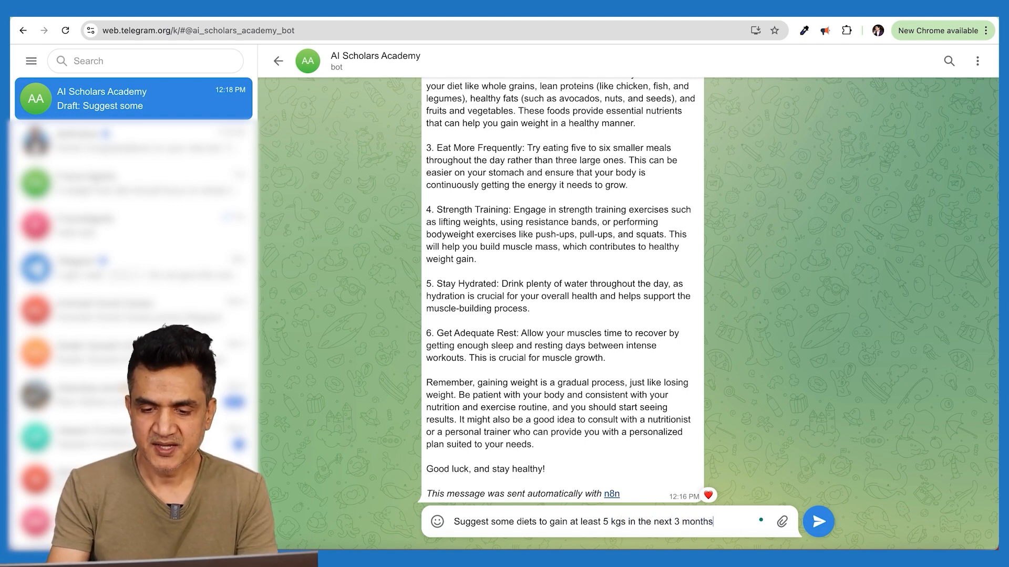
key(Return)
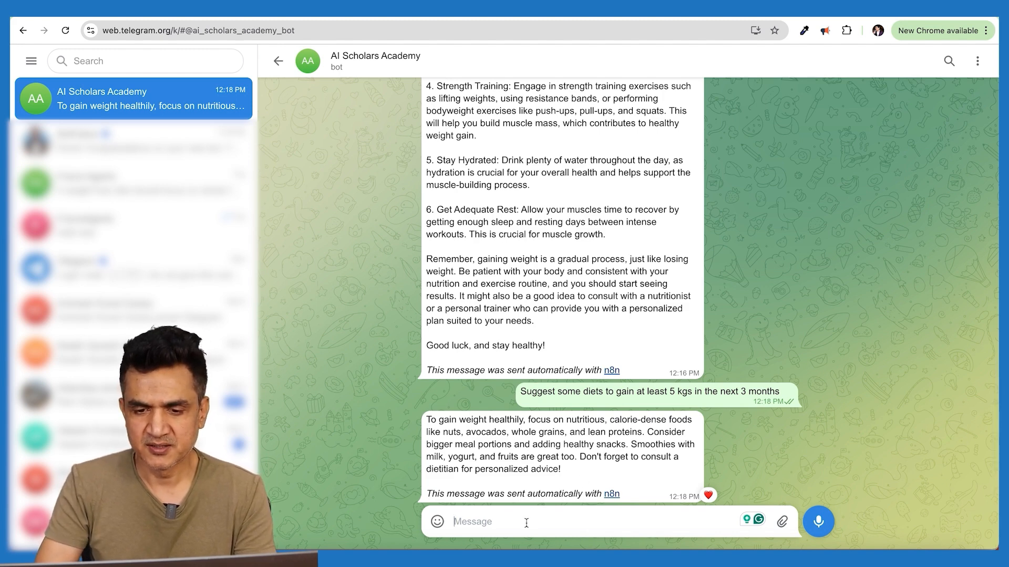
- Reply to the bot's diet suggestions with the message "I am non-vegeterian"
text(I am)
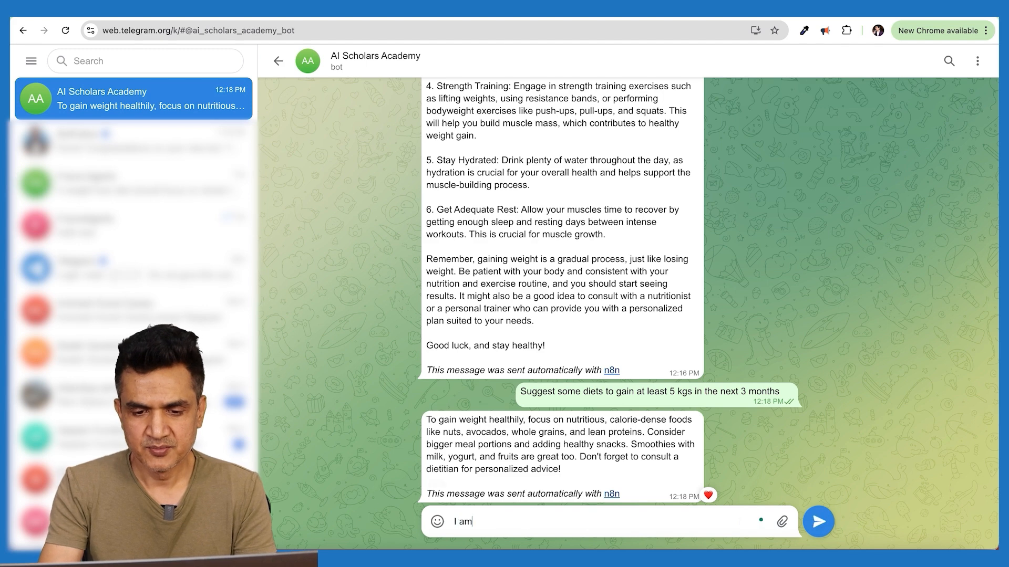
text( non-)
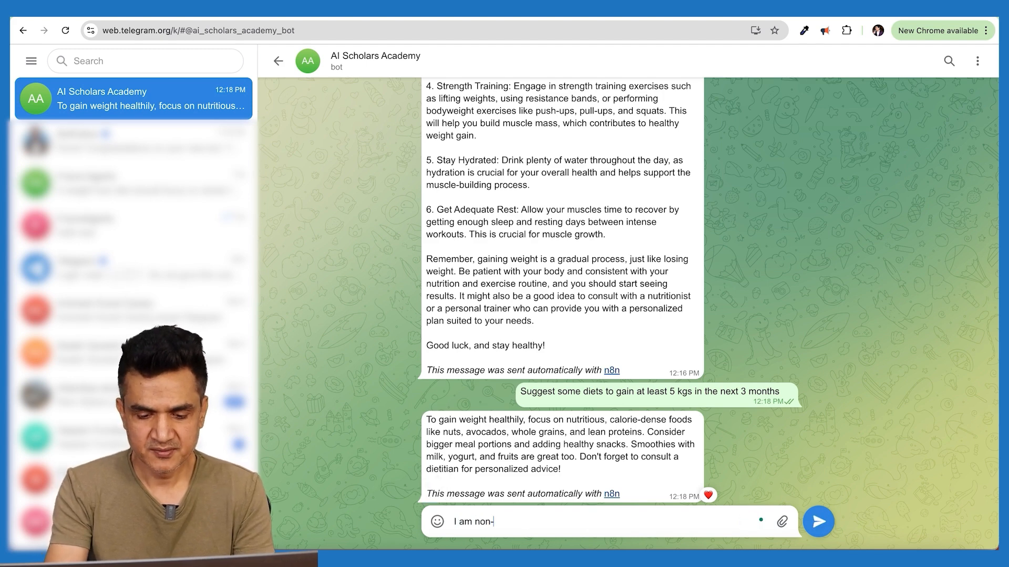
text(vegeteriam)
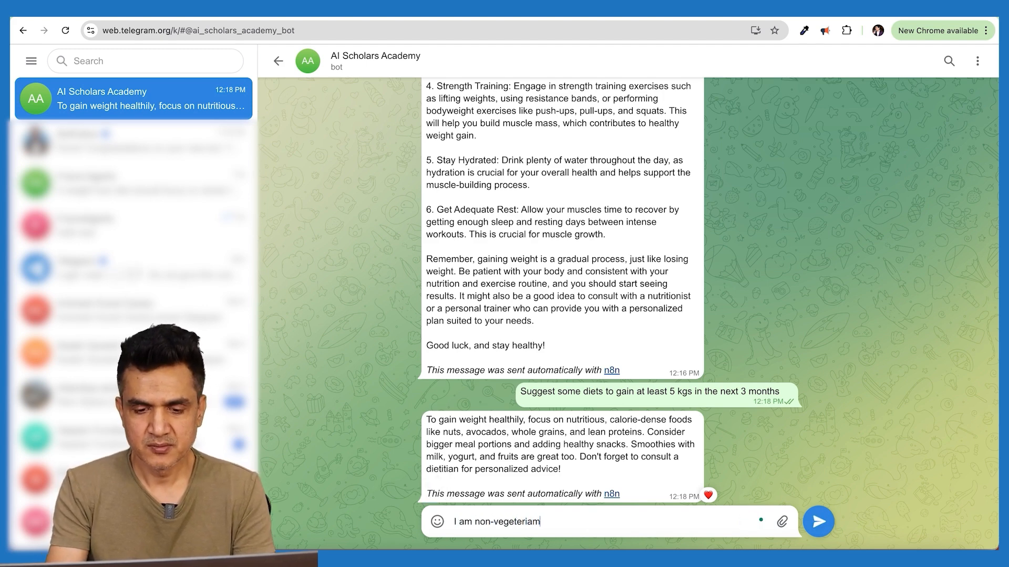
text(n)
key(Return)
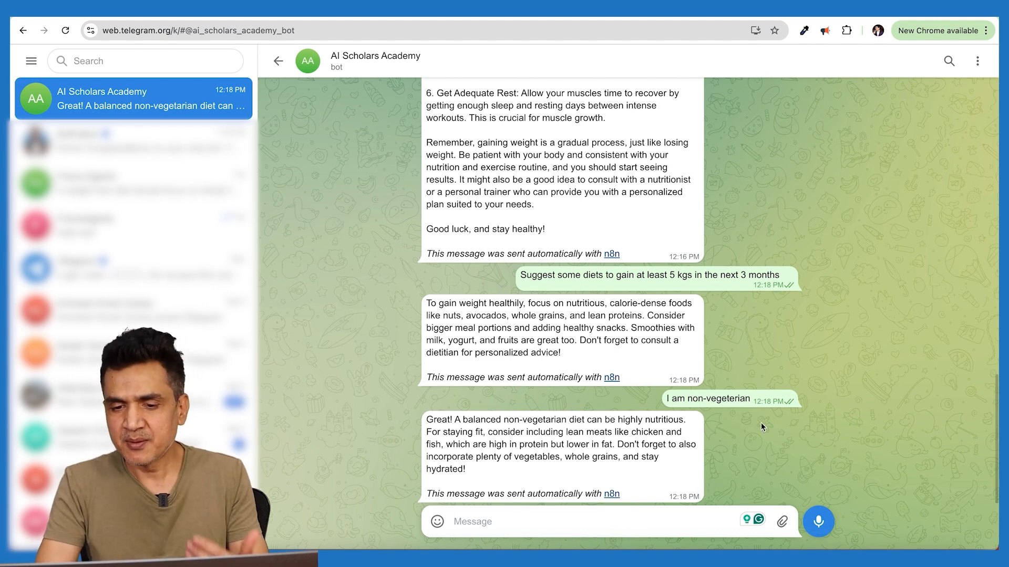
- Compare the bot's replies to the 5 kg diet question and the non-vegetarian message with its earlier weight gain answer
drag(696, 395, 666, 401)
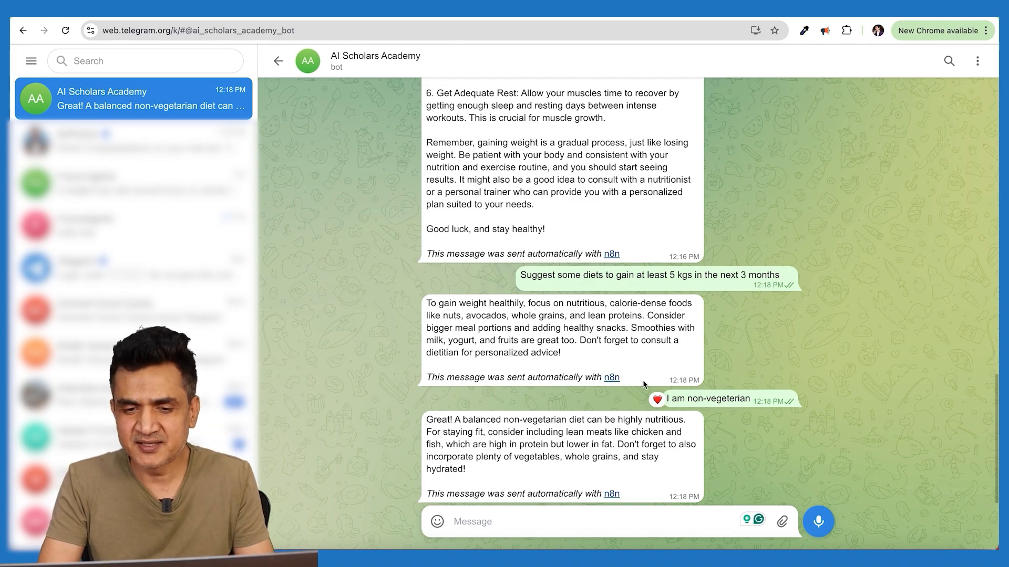
scroll(527, 194, up, 10)
scroll(526, 197, down, 10)
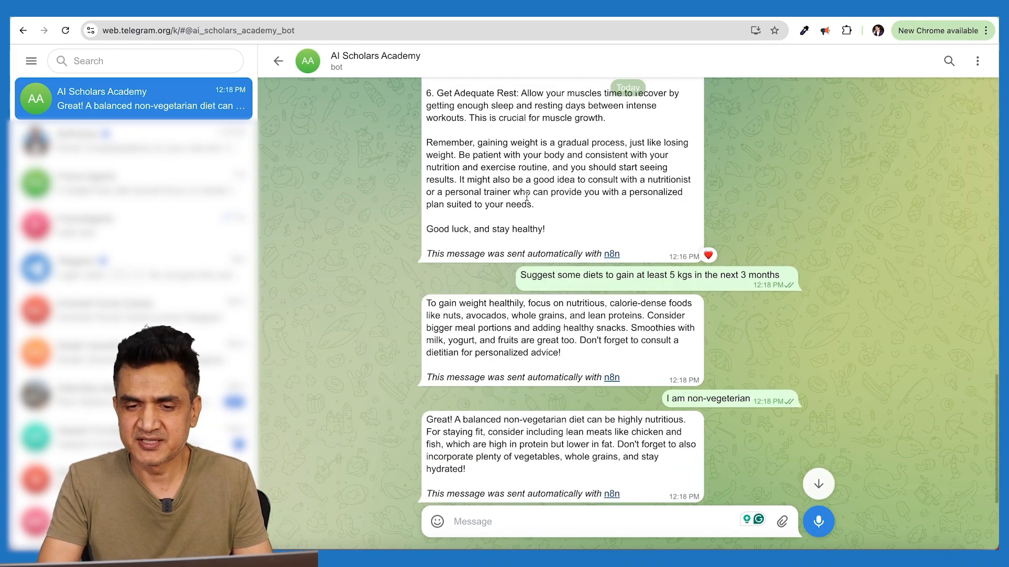
double_click(580, 248)
double_click(433, 304)
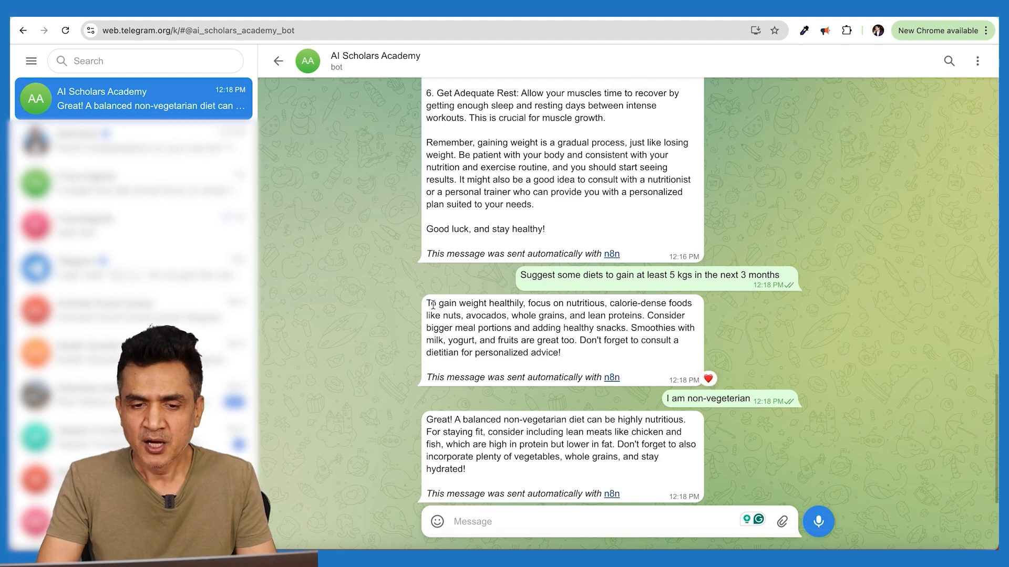
double_click(549, 291)
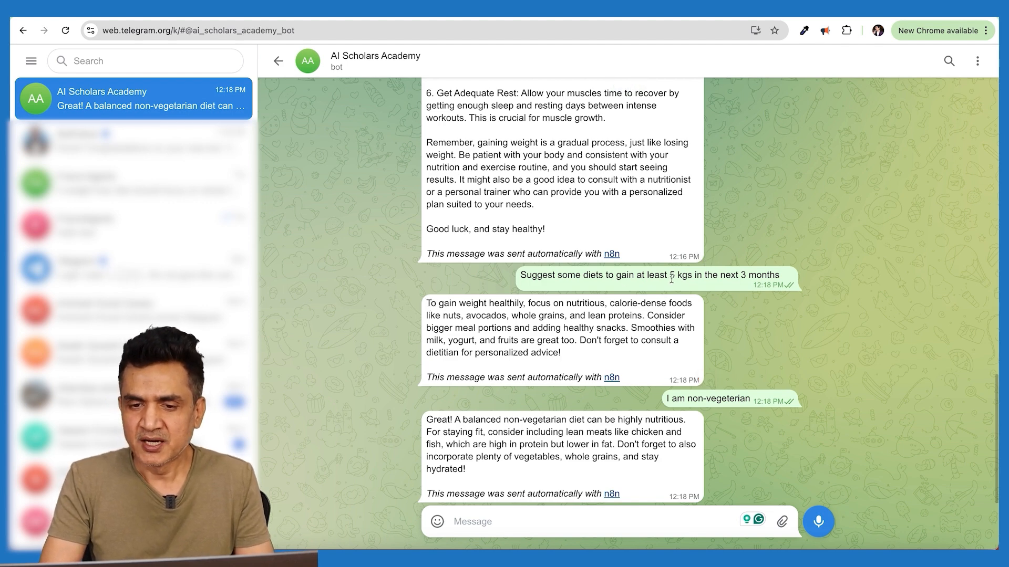
double_click(691, 280)
double_click(634, 300)
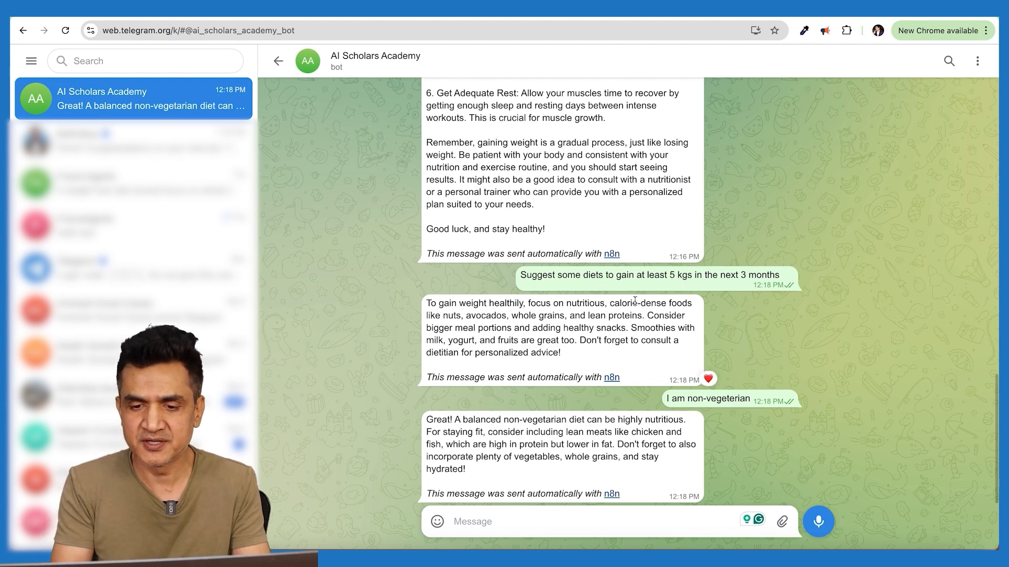
double_click(713, 314)
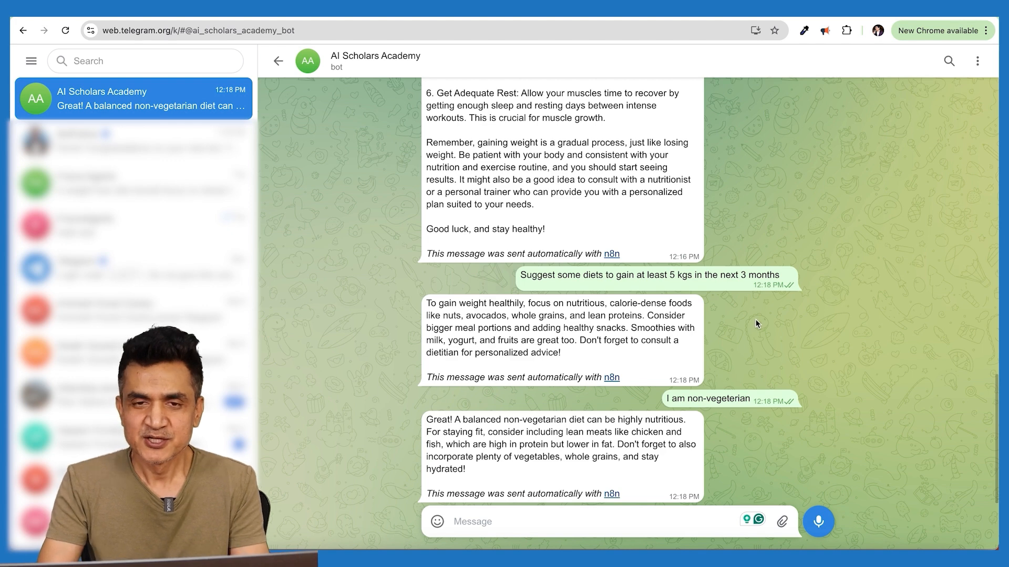